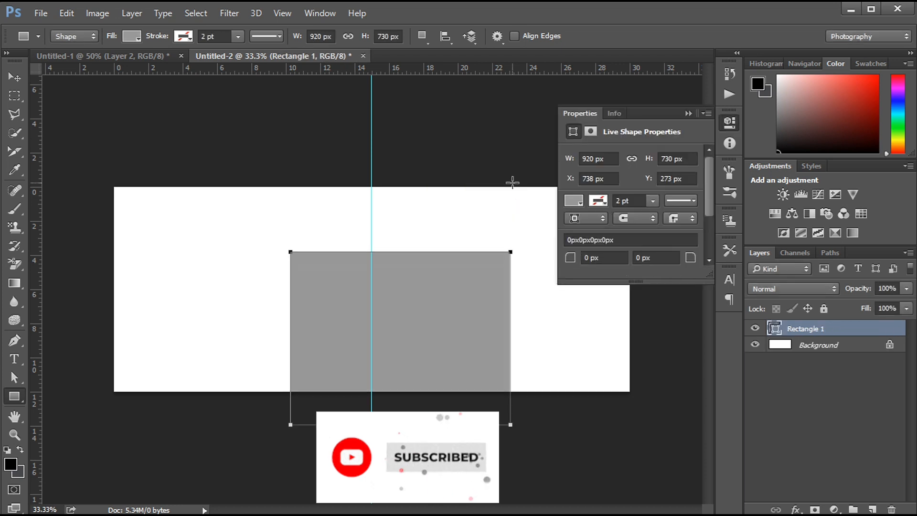
Step: Move the 920 × 730 px grey rectangle into the upper-right corner of the page
left_click(688, 114)
key("v")
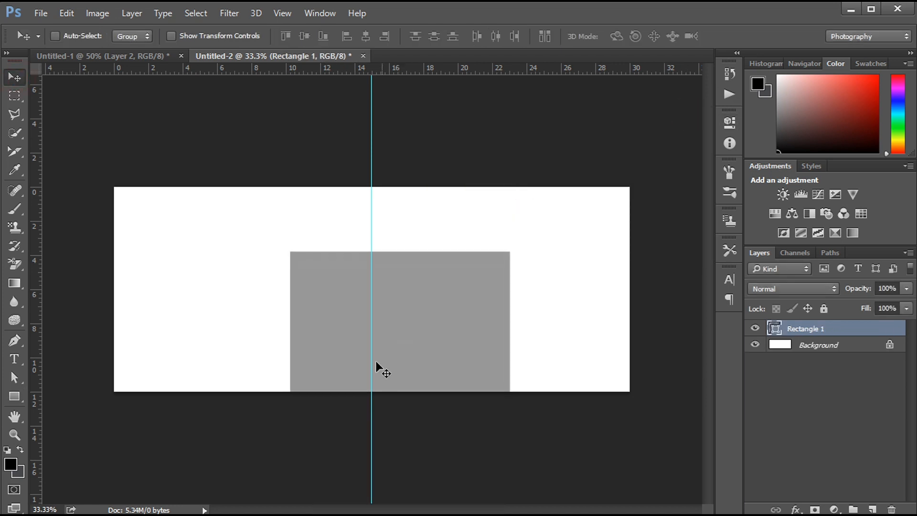
left_click_drag(425, 352, 544, 285)
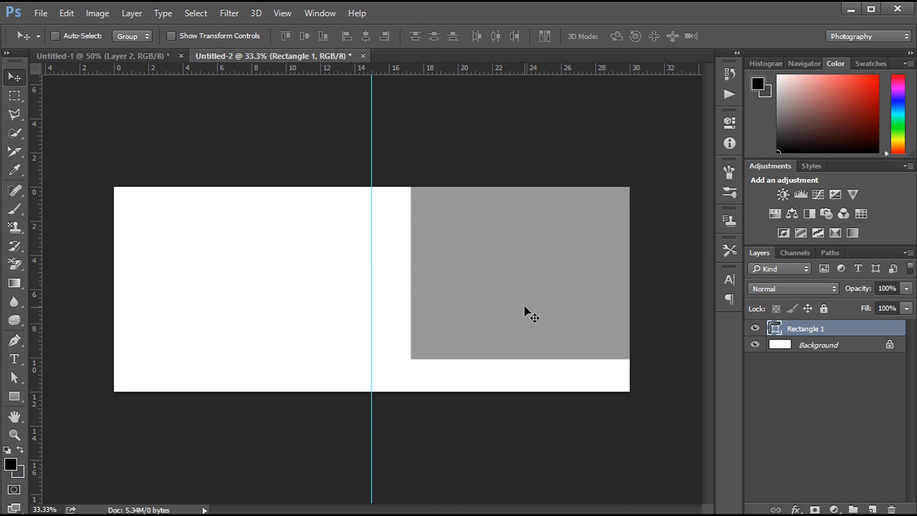
Step: Bring the standing bride photo from Untitled-1 onto the grey rectangle, clip it to that shape and enlarge it to fill the frame
left_click(101, 57)
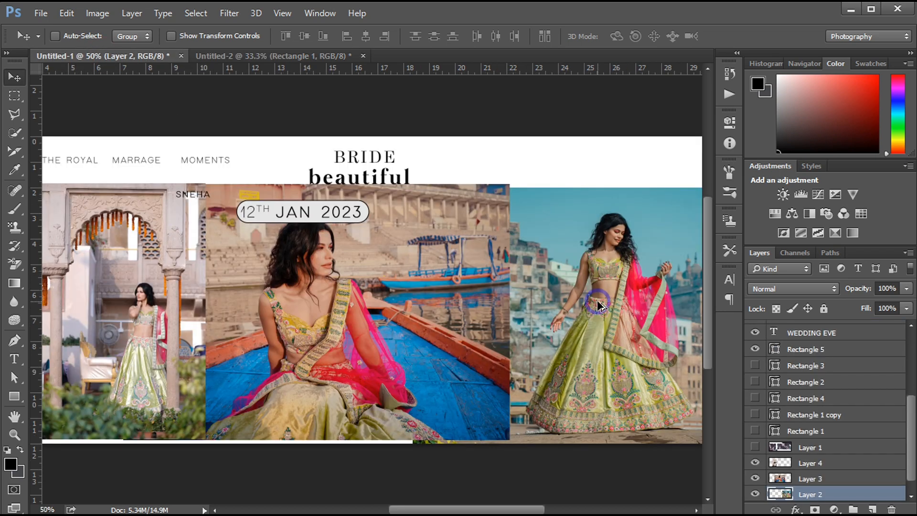
left_click_drag(595, 303, 516, 270)
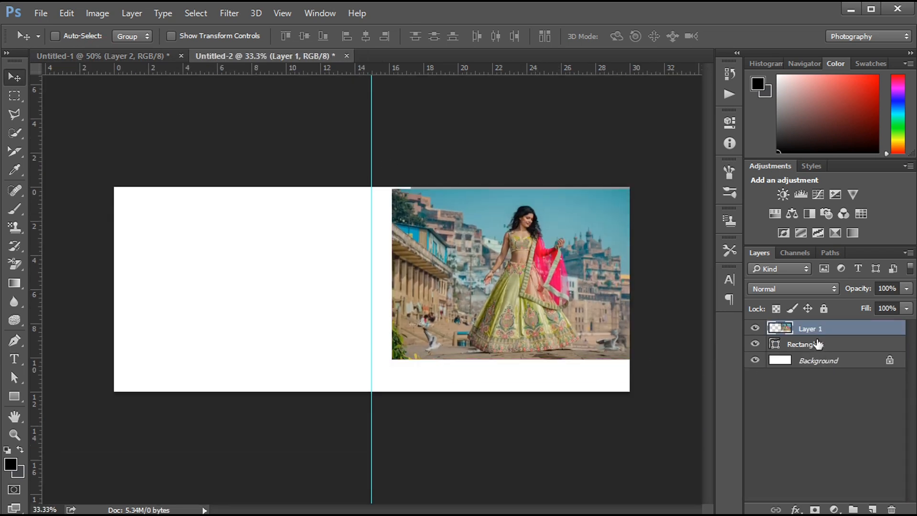
left_click(824, 336, "alt")
key("ctrl+t")
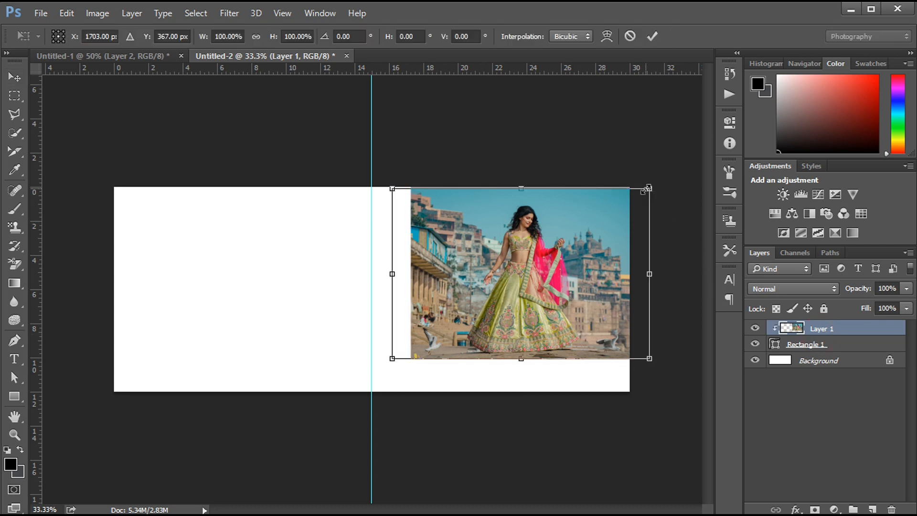
left_click_drag(649, 189, 659, 185)
key("Return")
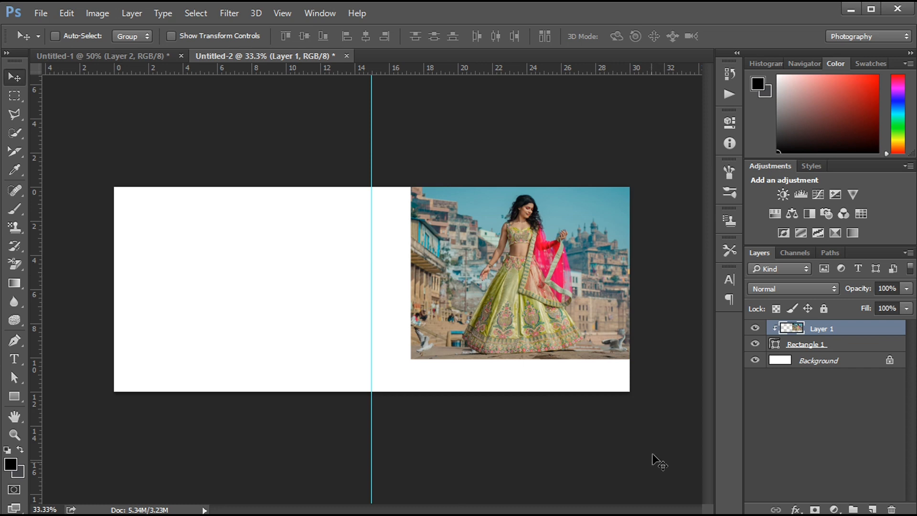
Step: Draw a 670 × 710 px rectangle and place it in the lower-left corner of the page
left_click(14, 396)
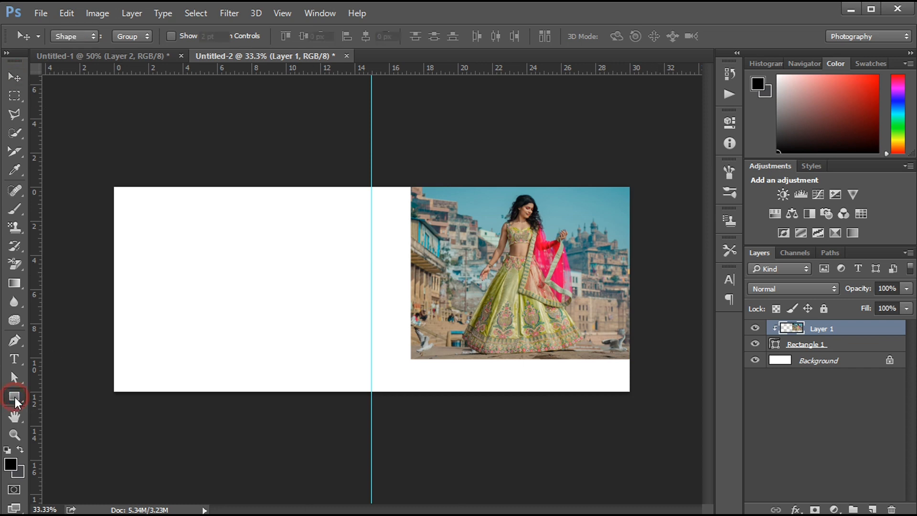
left_click(206, 281)
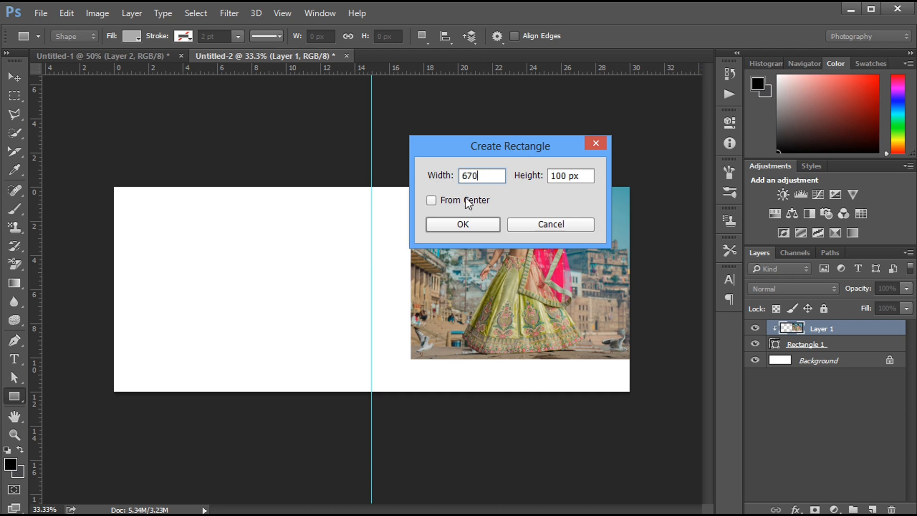
key("Tab")
type("710")
left_click(463, 224)
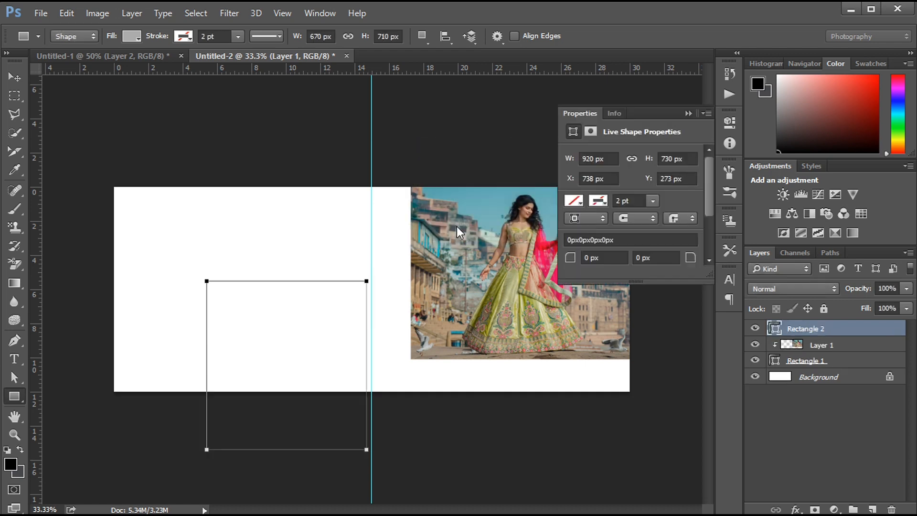
left_click(687, 115)
key("v")
left_click_drag(263, 351, 175, 292)
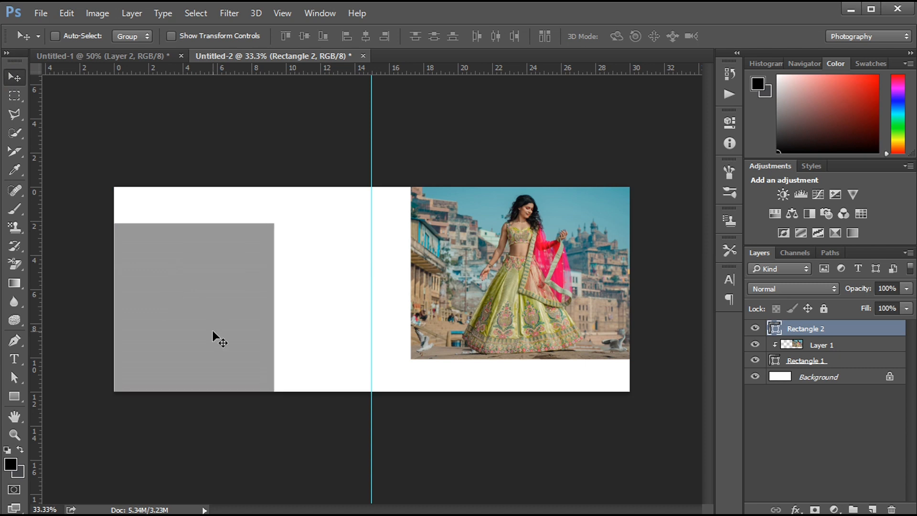
Step: Bring the boat photo from Untitled-1 over the lower-left rectangle and clip it to that shape
left_click(136, 55)
left_click_drag(267, 267, 225, 306)
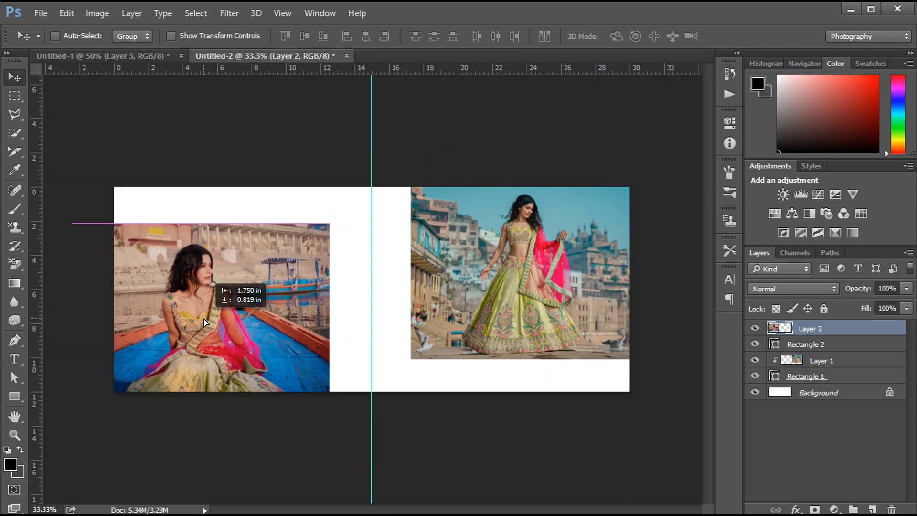
left_click(827, 336, "alt")
left_click_drag(199, 338, 197, 339)
Step: Enlarge the boat photo slightly and shift it left and up within its frame
key("ctrl+t")
left_click_drag(328, 221, 336, 215)
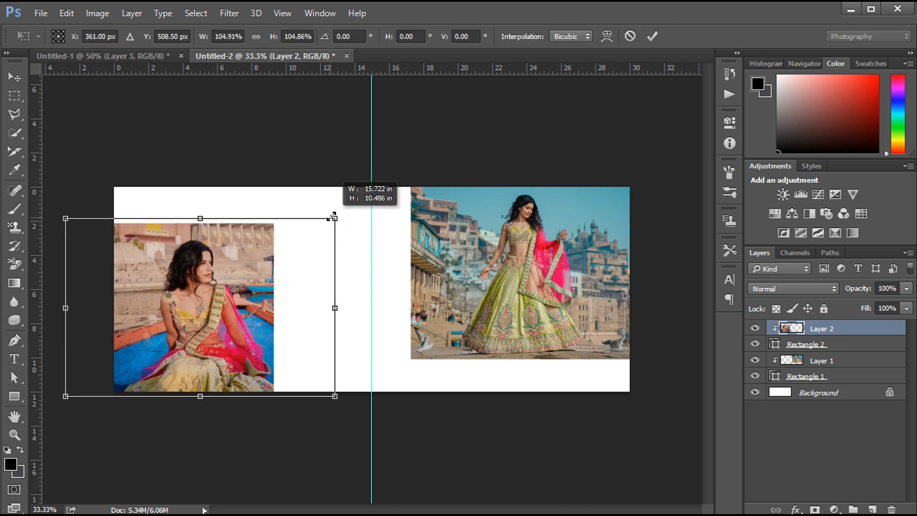
key("Return")
key("shift+Left")
key("shift+Left")
key("shift+Left")
key("shift+Left")
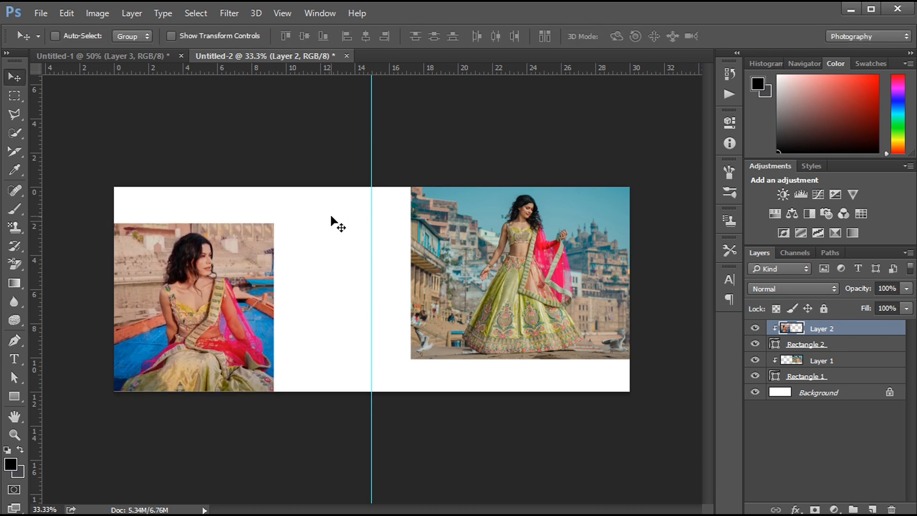
key("shift+Up")
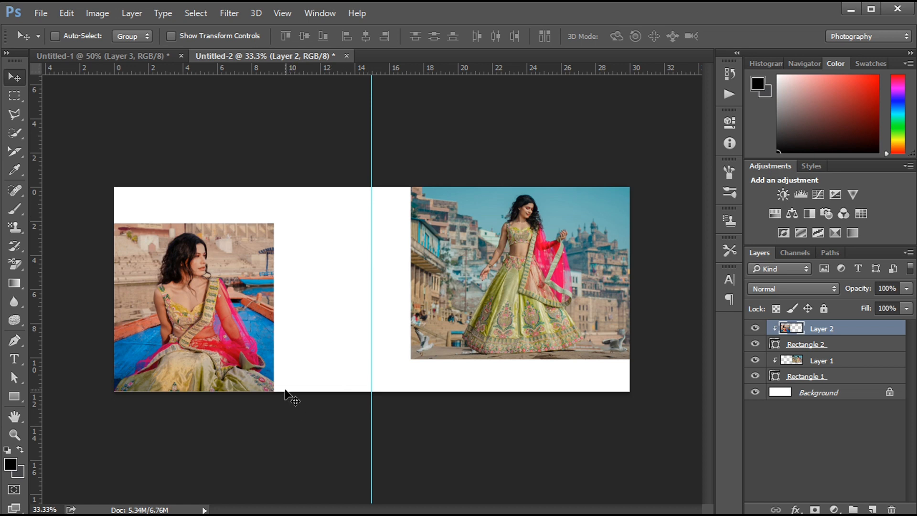
Step: Draw a 380 × 575 px rectangle and place it in the gap between the two photos
key("u")
left_click(340, 227)
type("380")
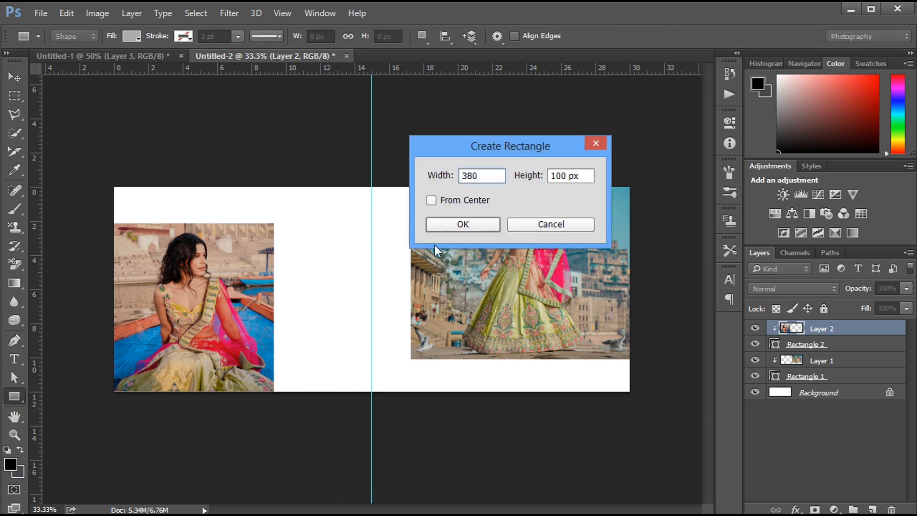
key("Tab")
type("575")
key("Return")
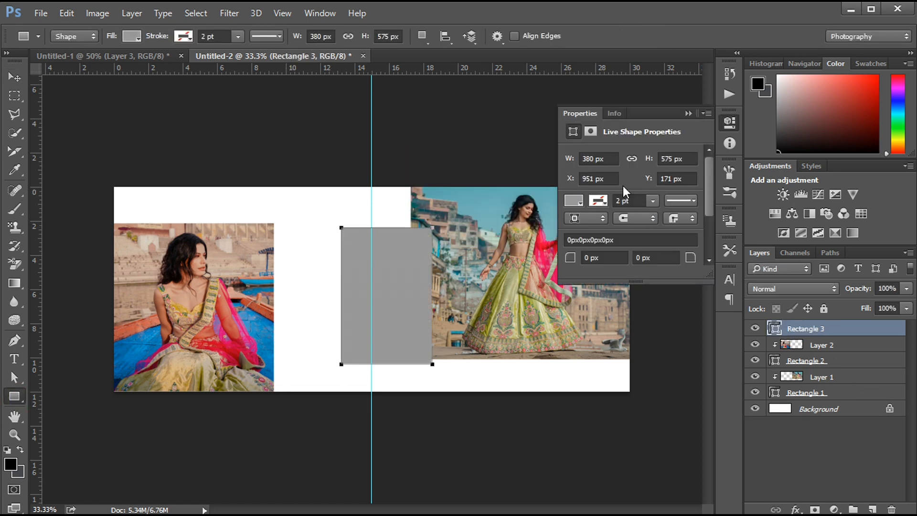
left_click(690, 114)
left_click(15, 76)
left_click_drag(402, 293, 368, 272)
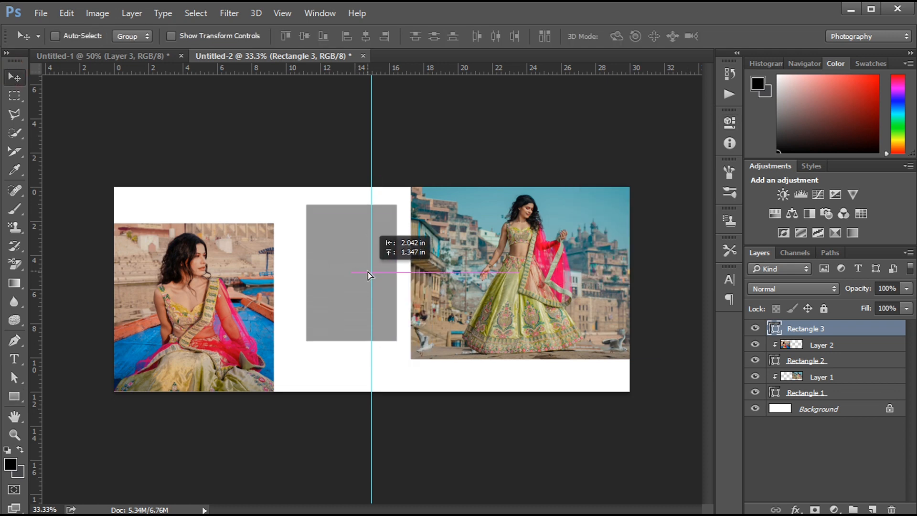
left_click(333, 258)
Step: Bring the archway photo from Untitled-1 over the middle rectangle, clip it to that shape and adjust its position
left_click(102, 56)
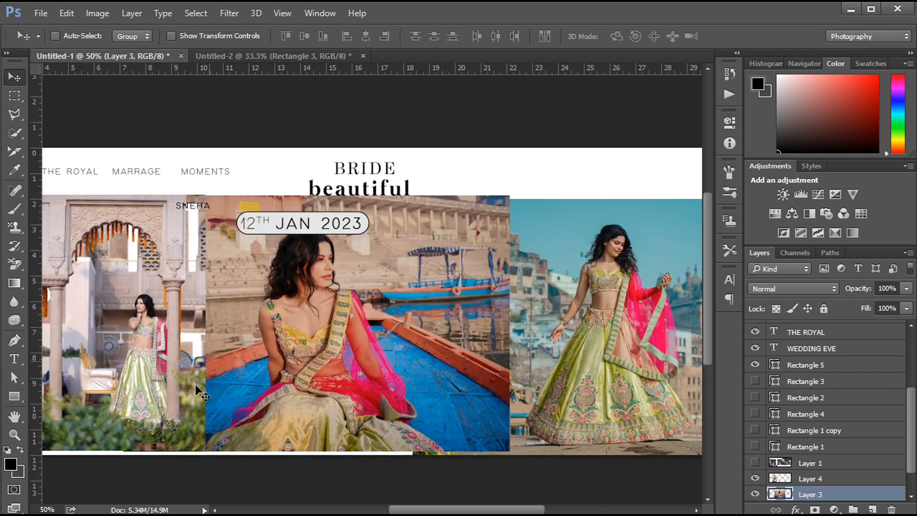
left_click_drag(197, 178, 371, 291)
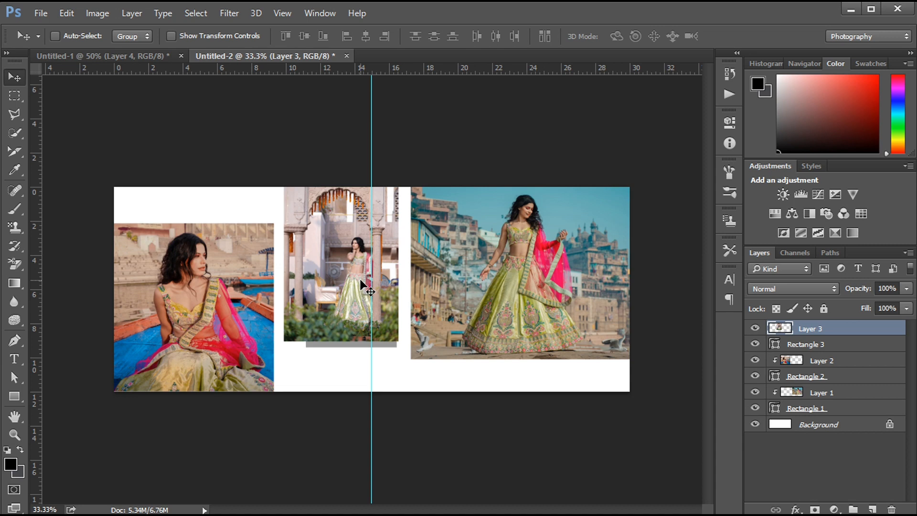
left_click(828, 340, "alt")
left_click_drag(432, 346, 430, 368)
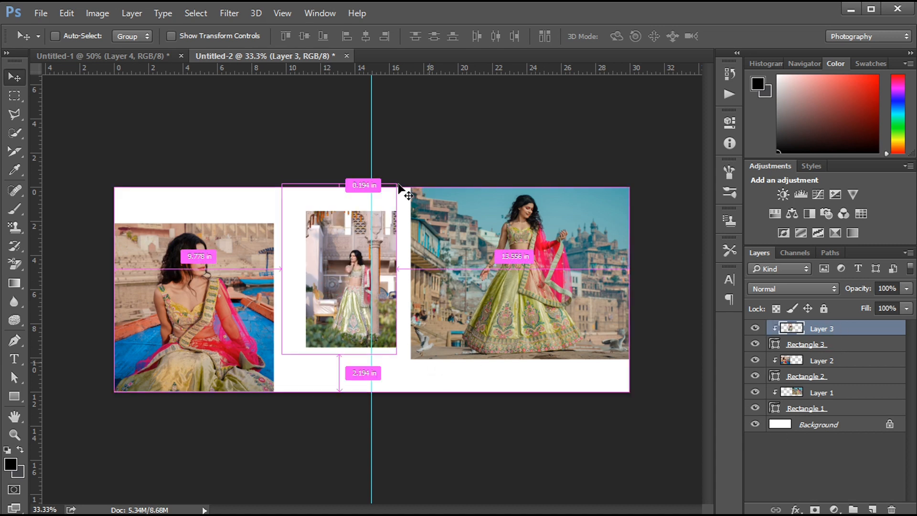
Step: Scale the archway photo to about 128% and reposition it so the bride sits inside the middle frame
key("ctrl+t")
left_click_drag(397, 184, 406, 171)
left_click_drag(381, 249, 382, 239)
left_click_drag(407, 162, 414, 151)
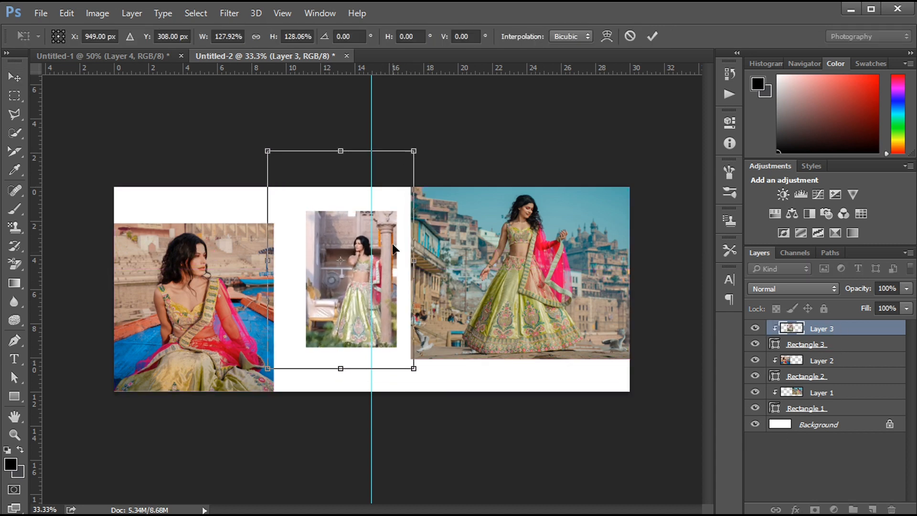
left_click_drag(393, 248, 381, 259)
key("Return")
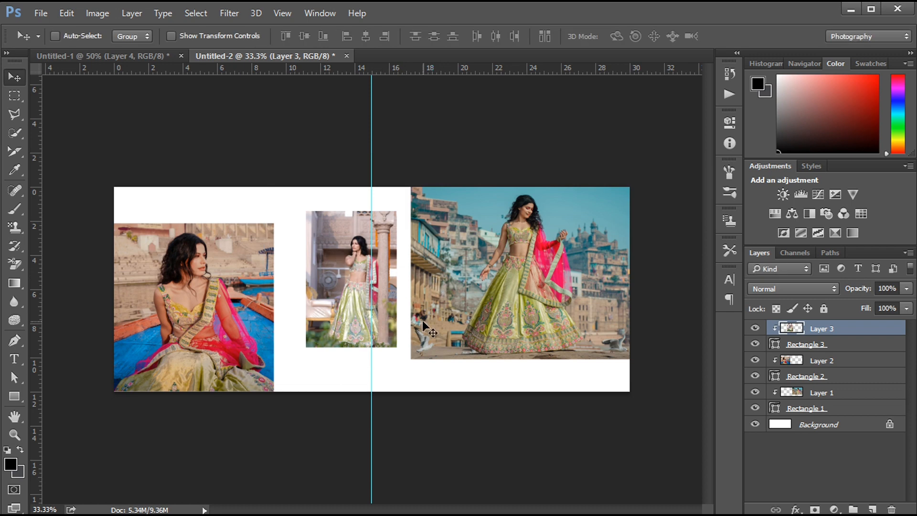
Step: Shift the archway photo together with its frame right and down to line up with the neighbouring photos' edges
left_click(827, 344, "shift")
key("shift+Right")
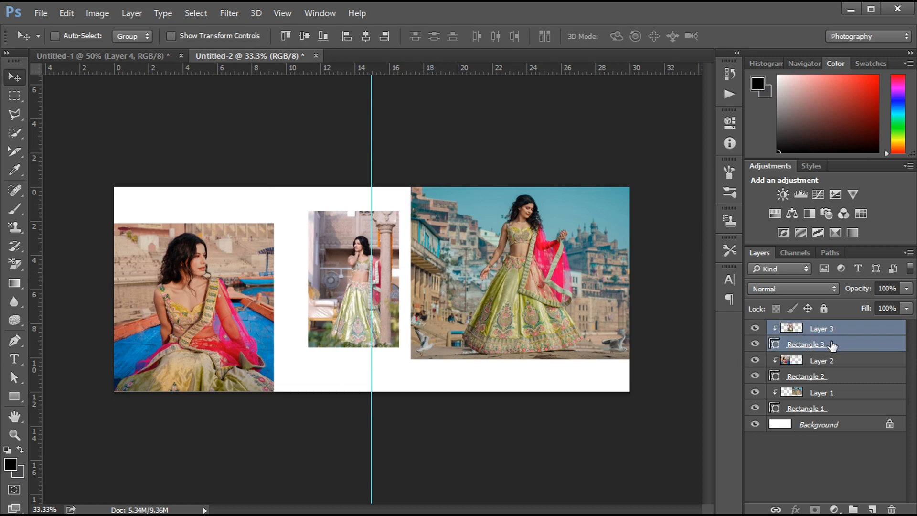
key("shift+Down")
key("shift+Down")
key("shift+Down")
key("shift+Down")
key("shift+Down")
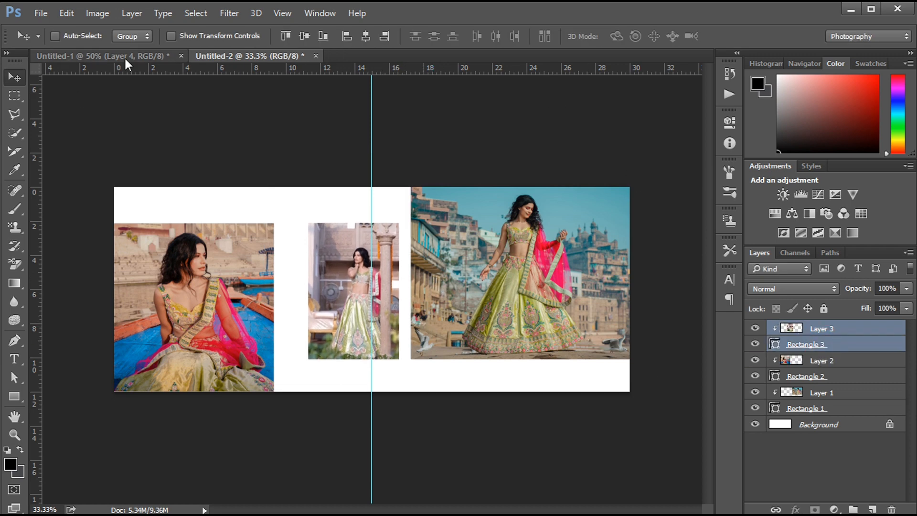
left_click_drag(239, 69, 293, 67)
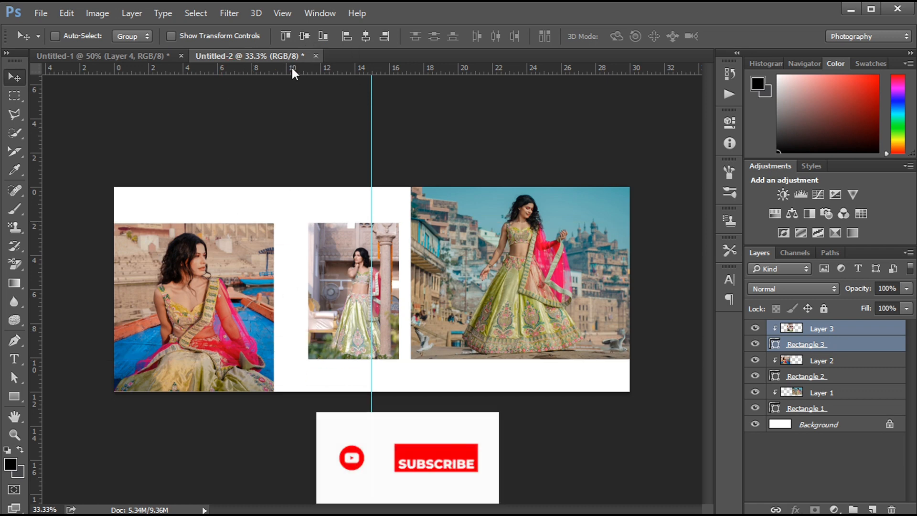
Step: Draw a 140 × 140 px square and place it against the boat photo's lower-right edge at the page bottom
key("u")
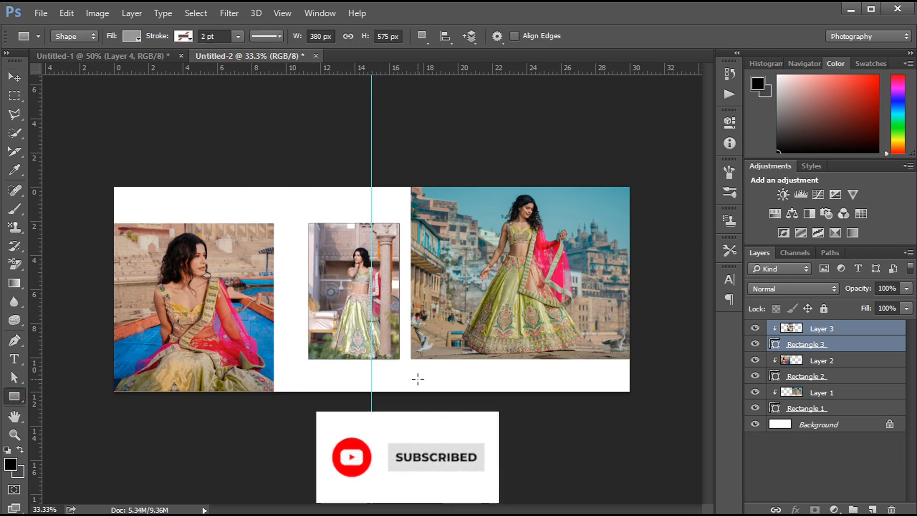
left_click(418, 379)
type("140")
double_click(560, 176)
type("140")
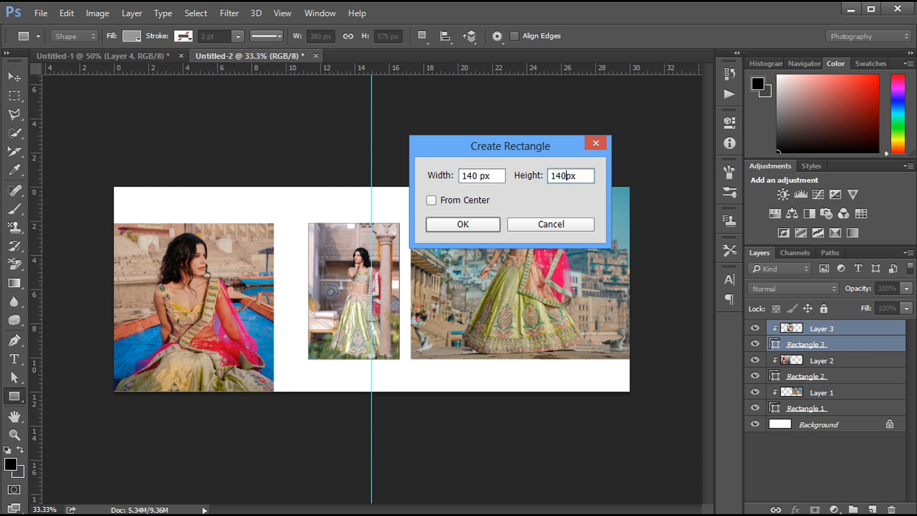
left_click(463, 224)
left_click(14, 77)
left_click_drag(432, 389, 288, 369)
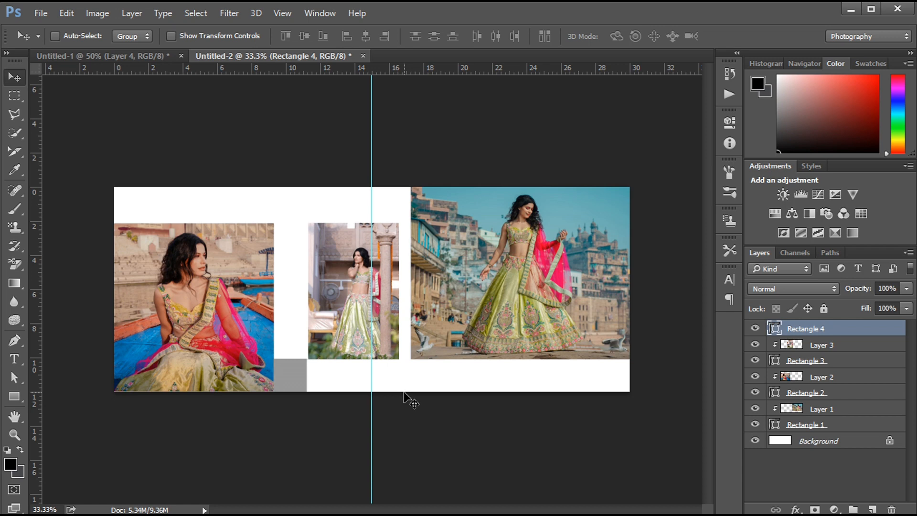
Step: Stretch the small square slightly so its right edge lines up with the middle photo's left edge
key("ctrl+t")
left_click_drag(306, 359, 309, 357)
key("Return")
left_click_drag(840, 330, 834, 433)
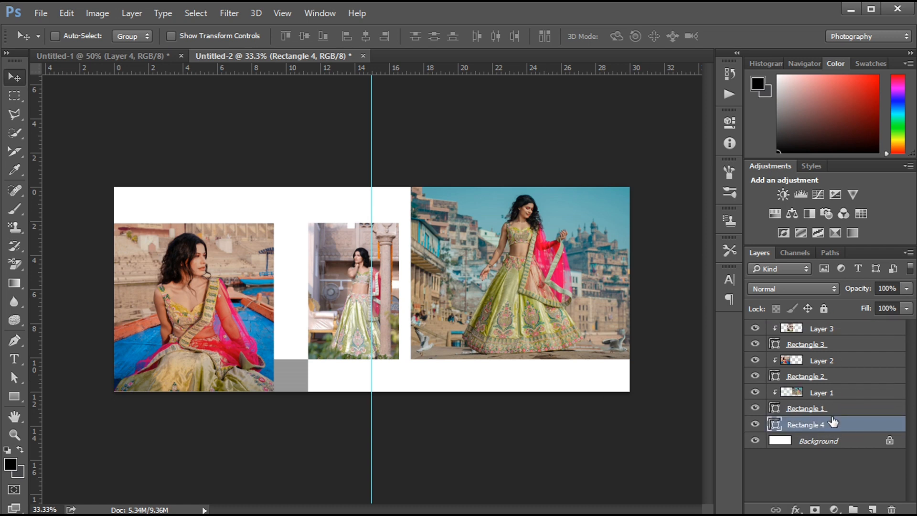
mouse_move(816, 423)
left_mouse_down()
mouse_move(816, 403)
mouse_move(812, 430)
left_mouse_up()
left_click_drag(815, 395, 814, 418, "alt")
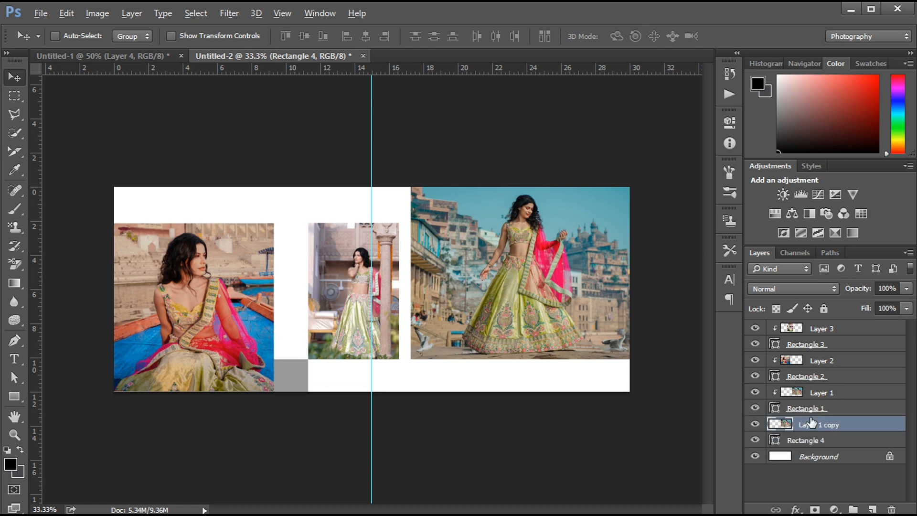
key("alt")
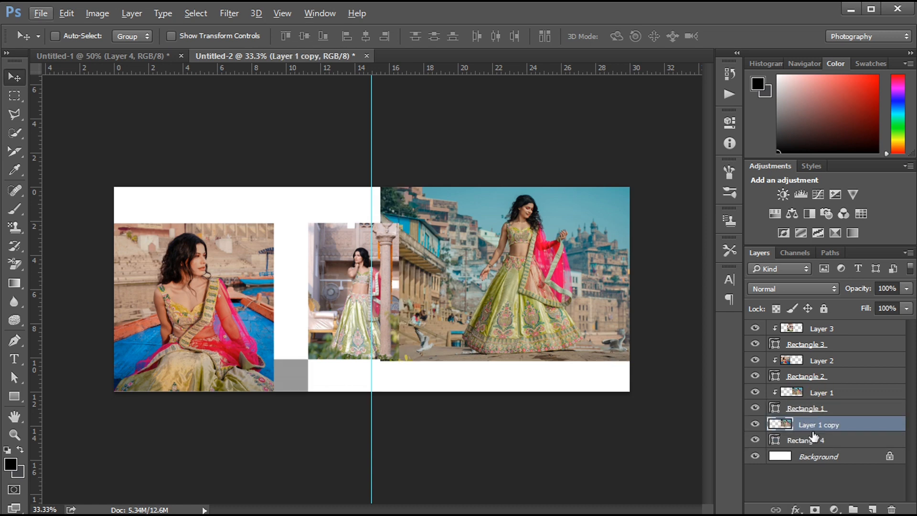
key("ctrl+z")
Step: Move the Rectangle 4 layer directly below Rectangle 2, duplicate Layer 2 above it and clip the duplicate to Rectangle 4
left_click_drag(814, 427, 814, 384)
left_click(815, 382)
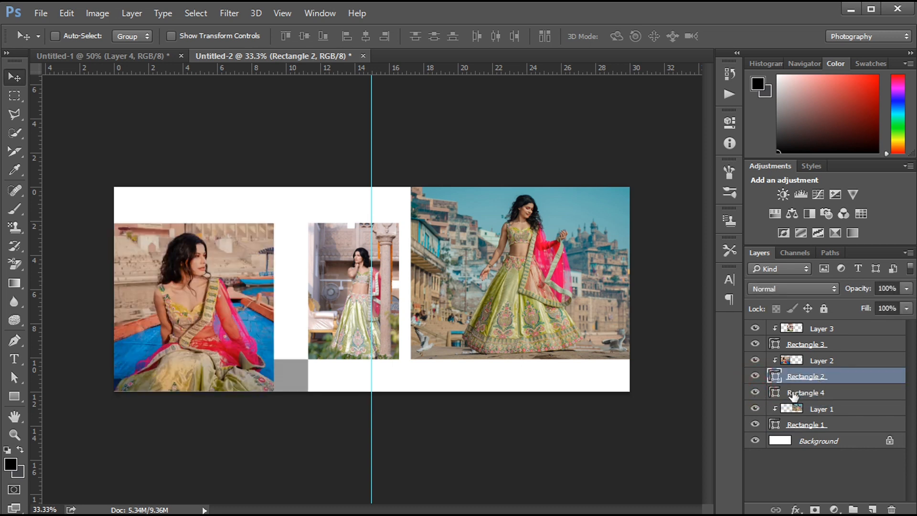
left_click_drag(812, 361, 815, 393)
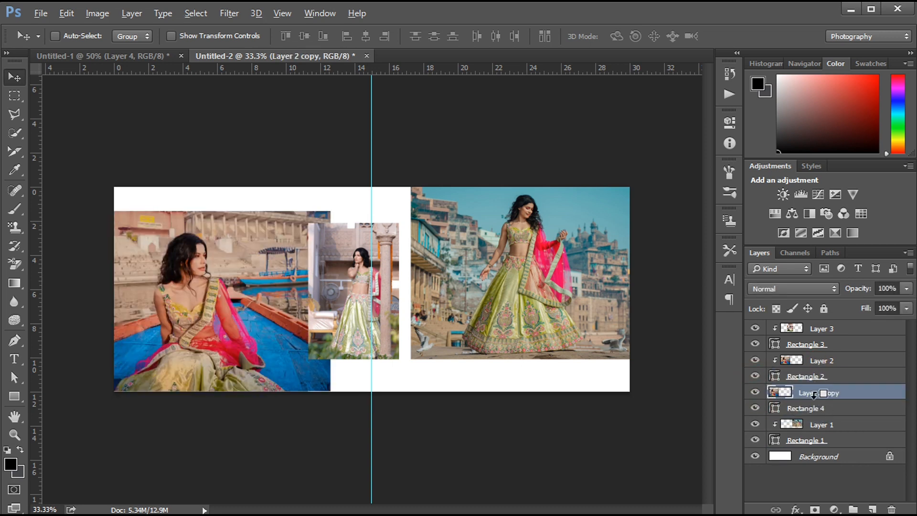
left_click(816, 402, "alt")
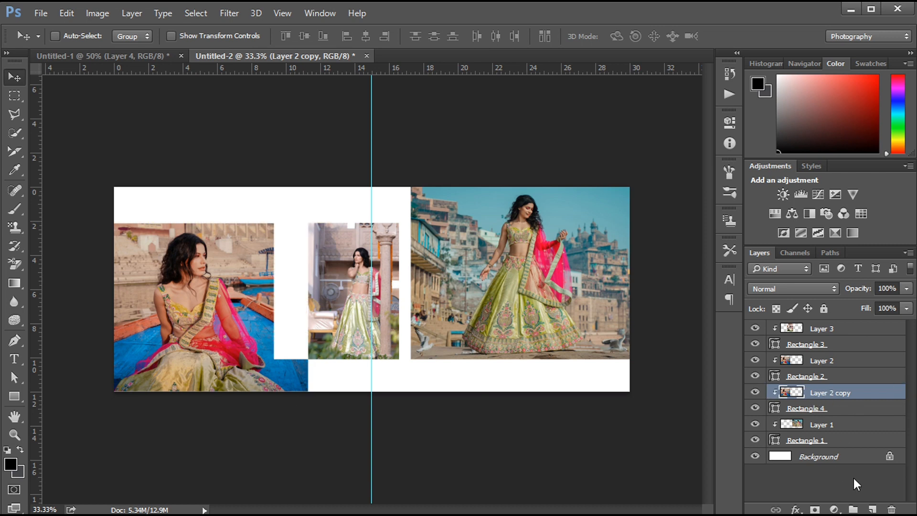
Step: Select the layers from Layer 2 down to Rectangle 4 and nudge the boat photo with its frames slightly down
left_click(815, 361)
left_click(809, 409, "shift")
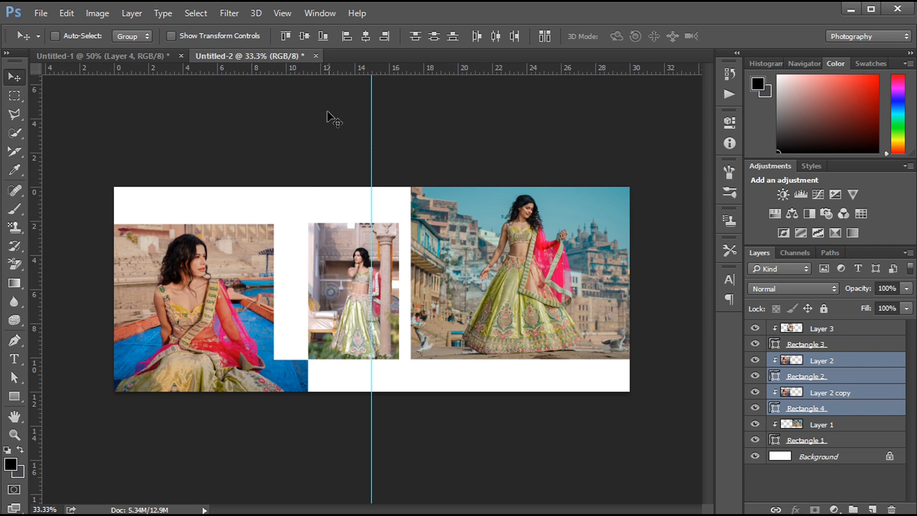
Step: Try to enlarge the Rectangle 2 frame to about 103% beyond the page's lower-left corner
mouse_move(318, 71)
left_mouse_down()
mouse_move(283, 221)
mouse_move(316, 65)
mouse_move(310, 71)
left_mouse_up()
left_click(821, 344)
left_click(825, 329, "shift")
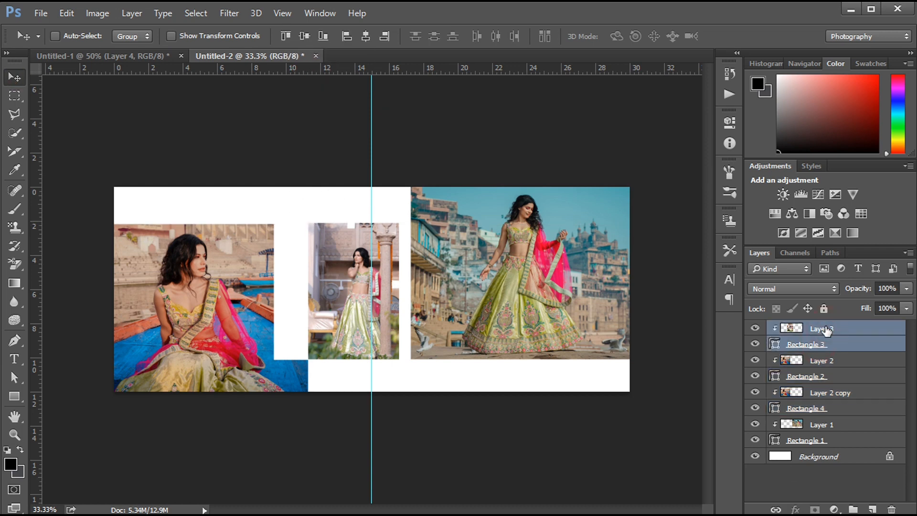
left_click(798, 345)
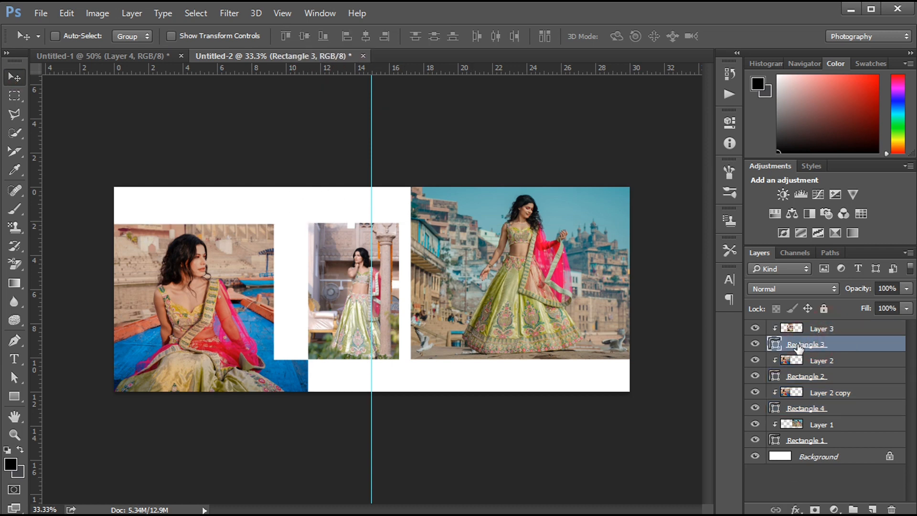
key("alt+bracketleft")
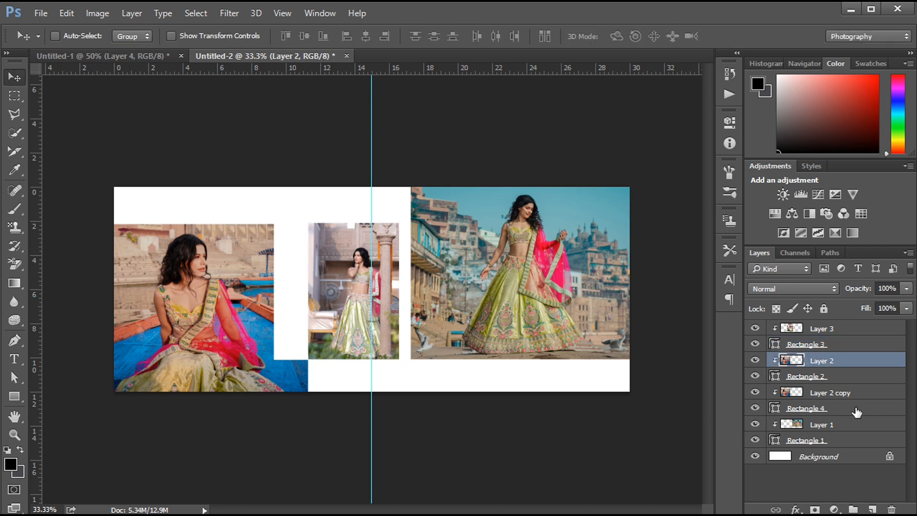
key("alt+bracketleft")
key("ctrl+t")
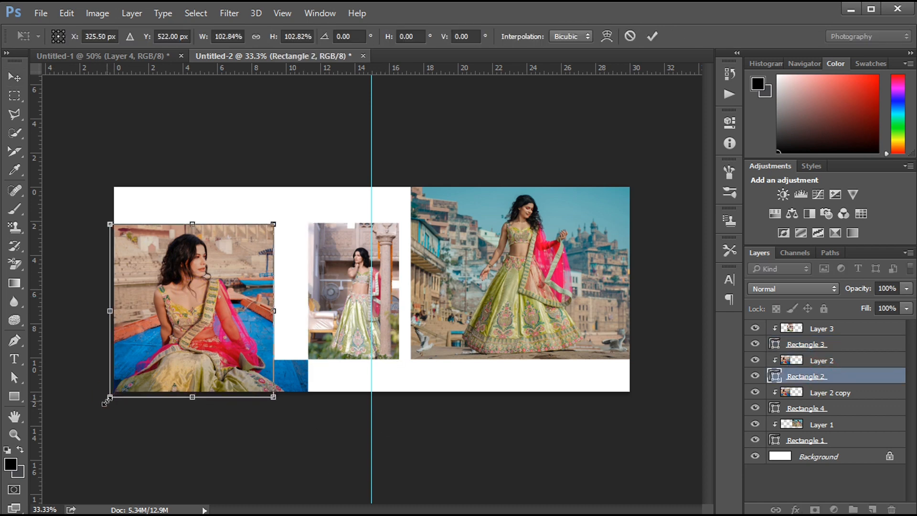
key("Escape")
Step: Nudge the boat photo slightly up together with its frames, from Layer 2 down to Rectangle 4
left_click(806, 409, "shift")
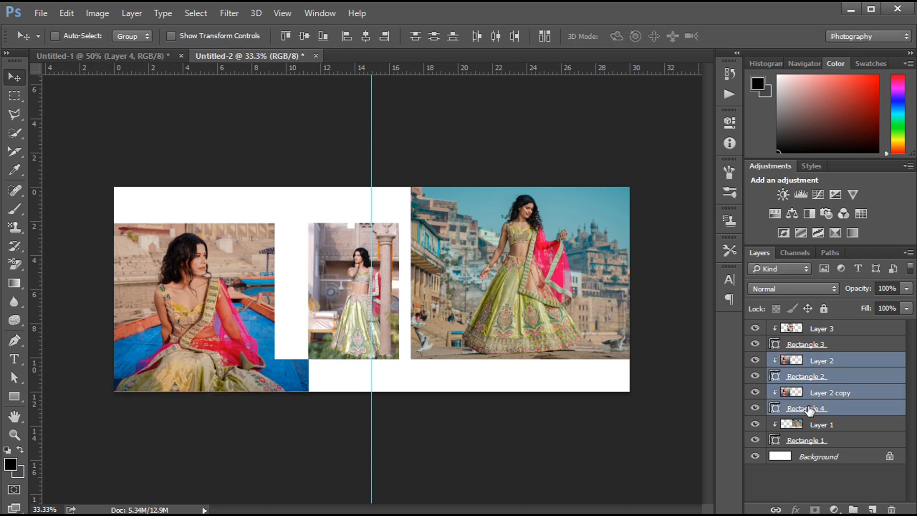
key("Up")
key("Up")
key("Up")
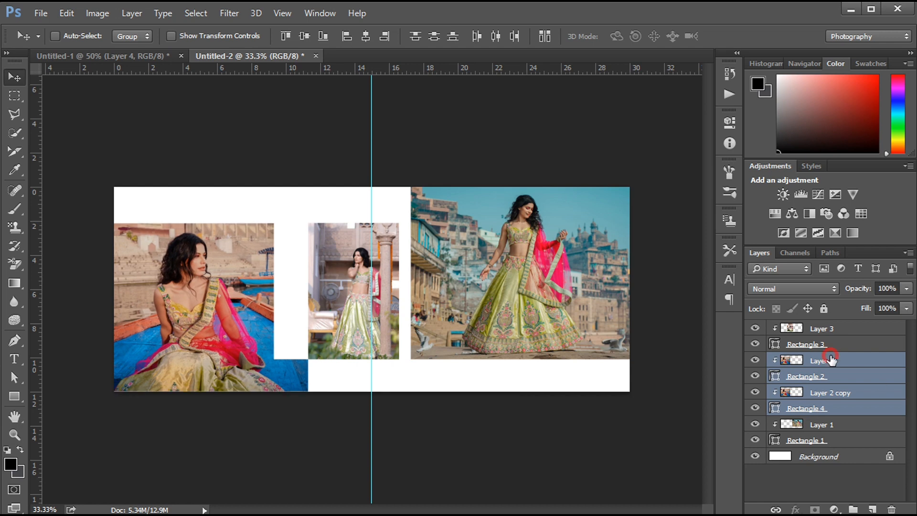
left_click(831, 360)
left_click(822, 393, "ctrl")
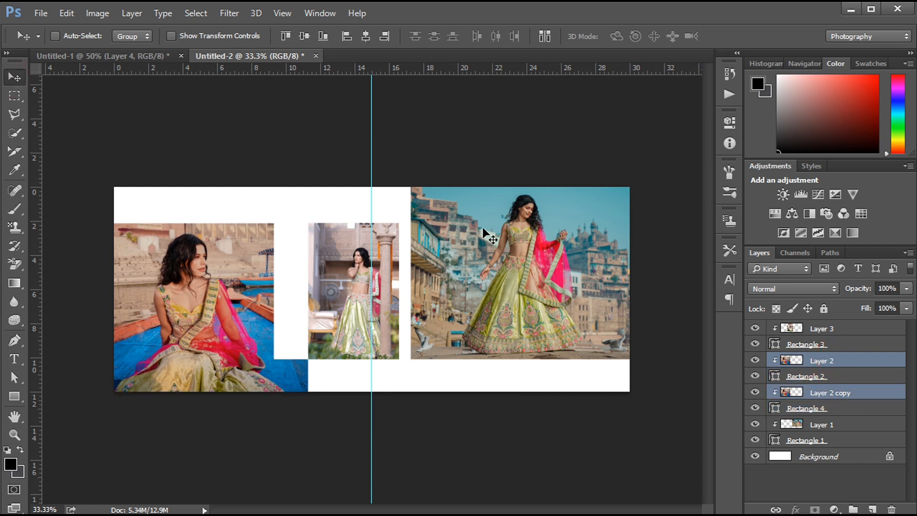
key("alt+comma")
Step: Copy the BRIDE and beautiful text layers from Untitled-1 above Layer 3 and place them over the middle photo's upper-left corner
left_click(831, 332)
left_click(138, 56)
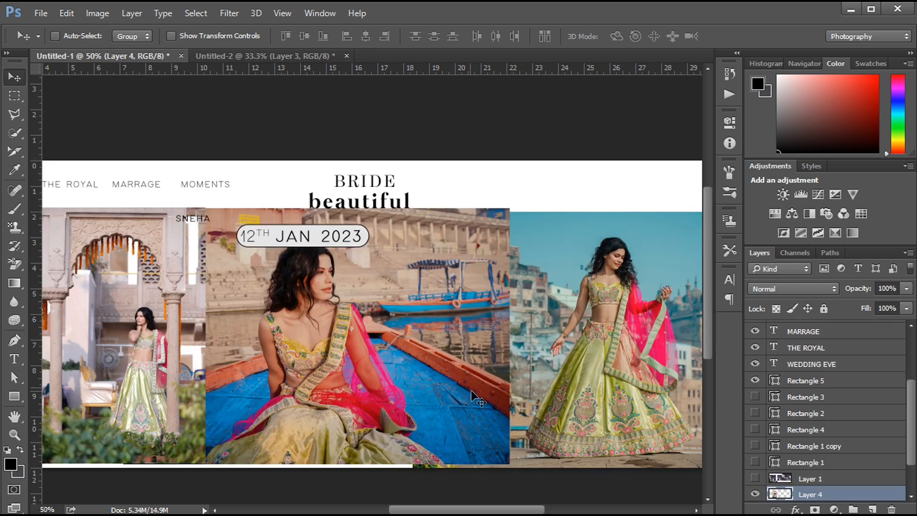
left_click(365, 180, "ctrl")
left_click(364, 204, "ctrl")
left_click(352, 178, "ctrl+shift")
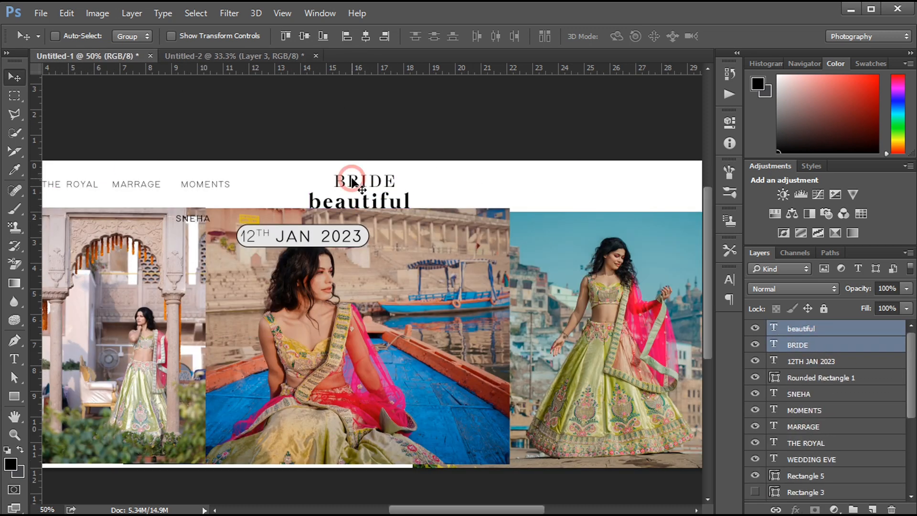
left_click_drag(352, 178, 332, 228)
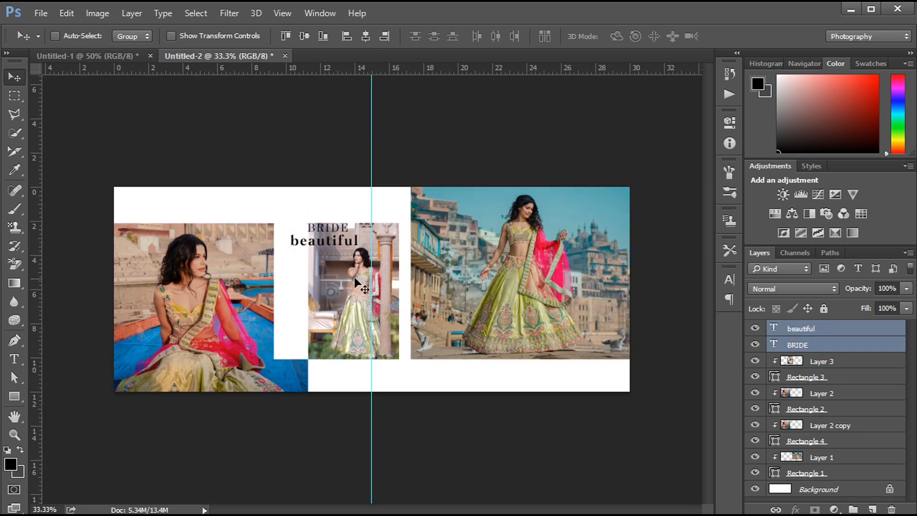
key("shift+Down")
key("shift+Down")
key("shift+Up")
Step: Scale the middle photo on Layer 3 down to about 92% within its frame
left_click(356, 284, "ctrl")
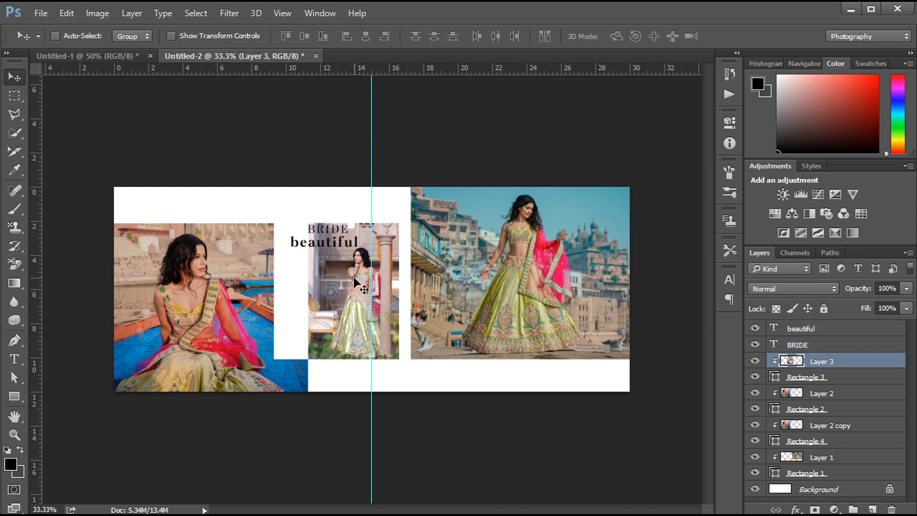
key("ctrl+t")
left_click_drag(268, 163, 273, 168)
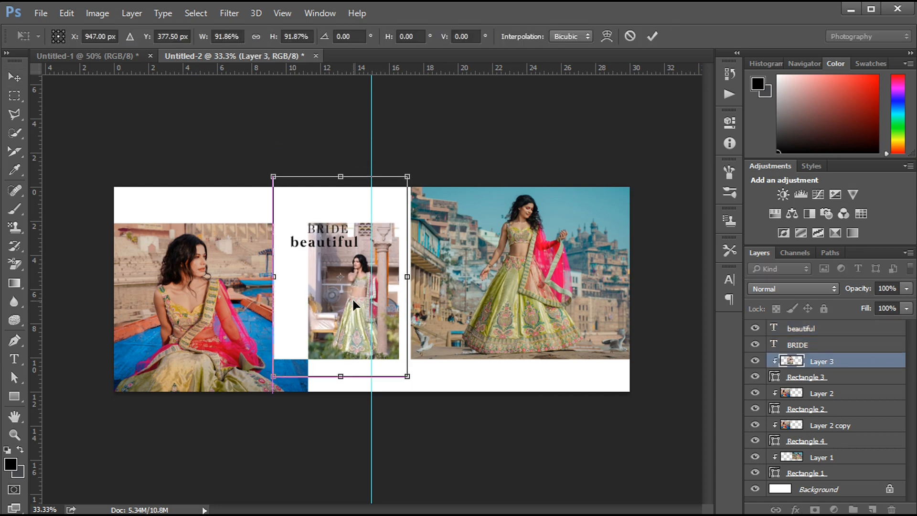
key("Return")
Step: Shift the word beautiful so its right end lines up with the end of BRIDE and sits closer beneath it
key("ctrl+plus")
key("ctrl+plus")
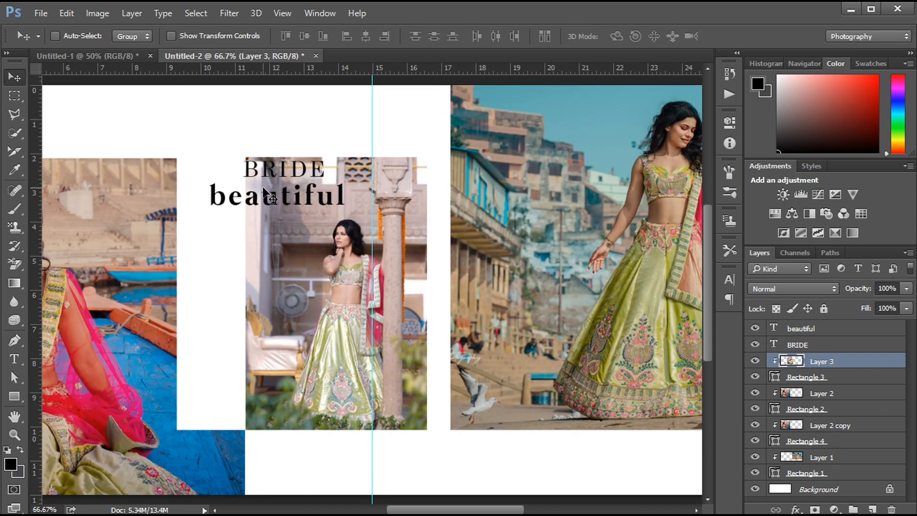
left_click(270, 165, "ctrl")
left_click(275, 197, "ctrl")
left_click_drag(275, 201, 256, 195)
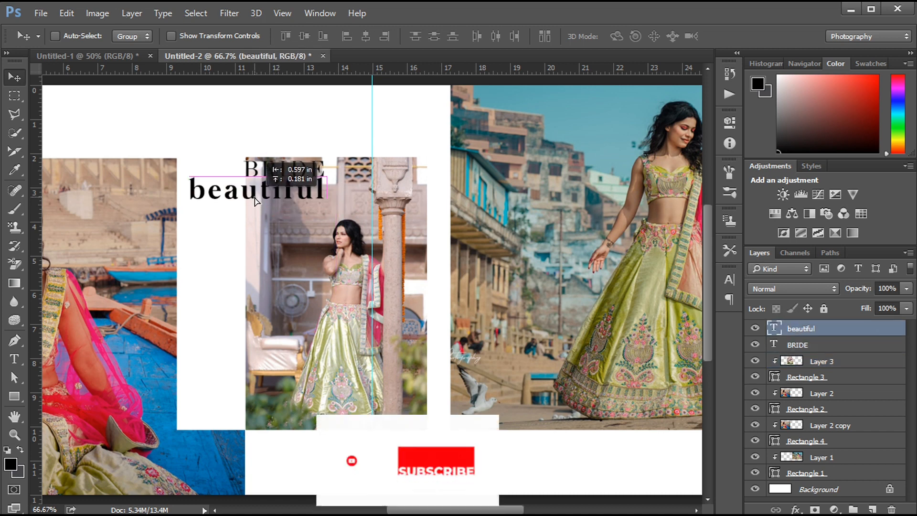
Step: Recolour the BRIDE text with a blue sampled from the boat in the photo
left_click(247, 165, "ctrl")
left_click(730, 279)
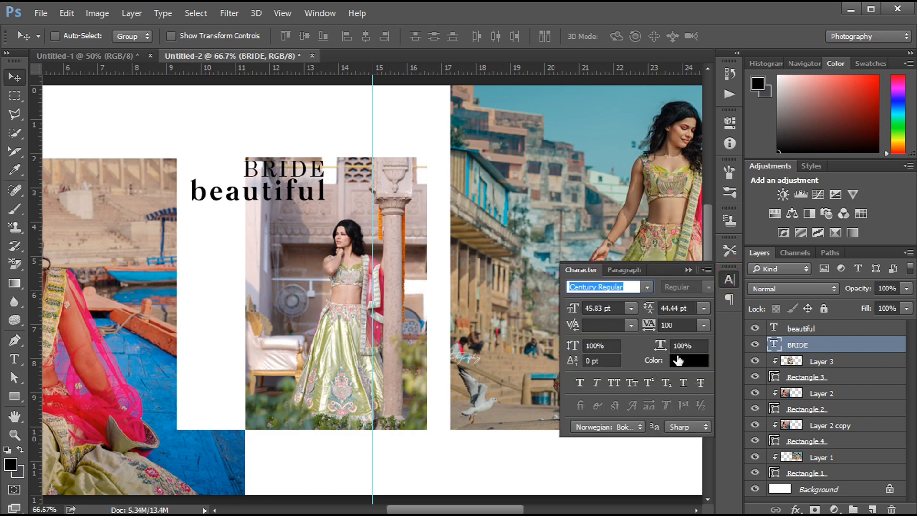
left_click(694, 359)
left_click(150, 367)
key("Return")
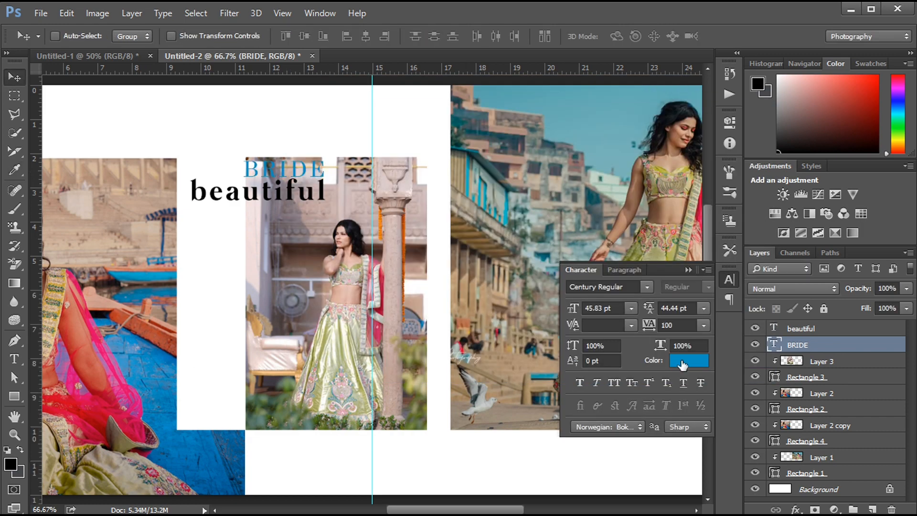
Step: Try yellow-green, dull green, muted purple and coral #d97575 as the BRIDE text colour
left_click(683, 366)
left_click(332, 355)
left_click(435, 284)
left_click(519, 161)
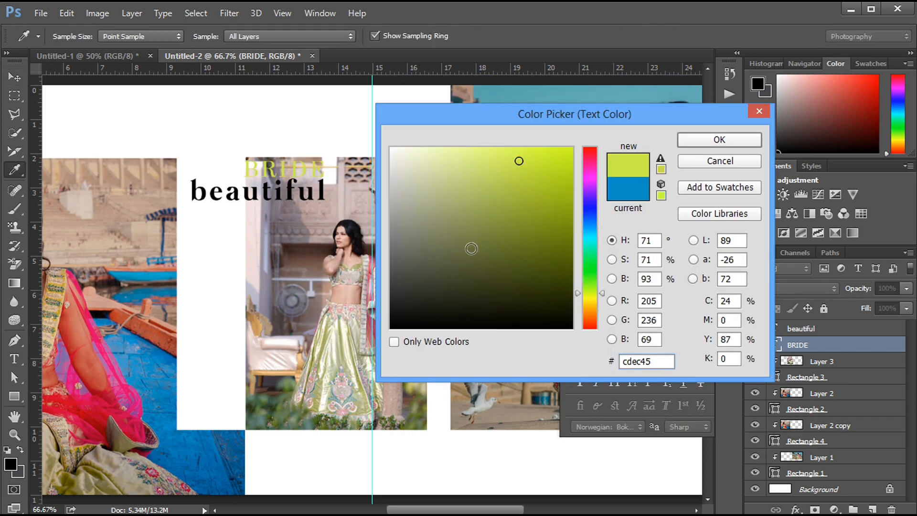
left_click(281, 416)
left_click(591, 174)
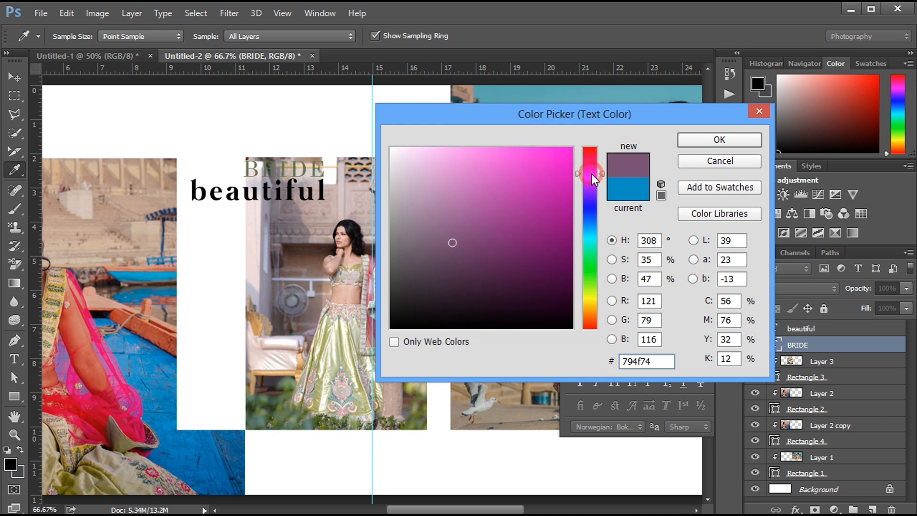
left_click(473, 175)
left_click_drag(595, 287, 592, 332)
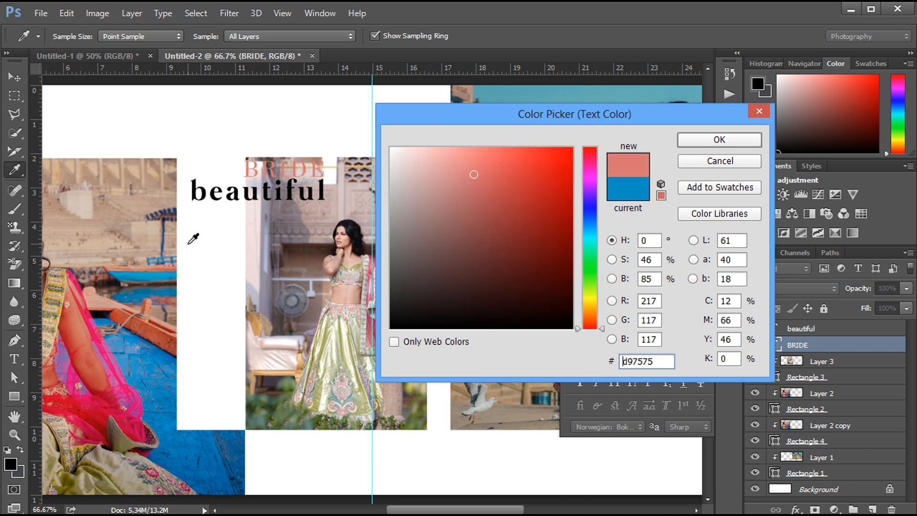
Step: Sample colours from the bride's outfit in the boat photo and try dusty pink and bright red for BRIDE
left_click(86, 356)
left_click(91, 421)
left_click(90, 405)
left_click(439, 198)
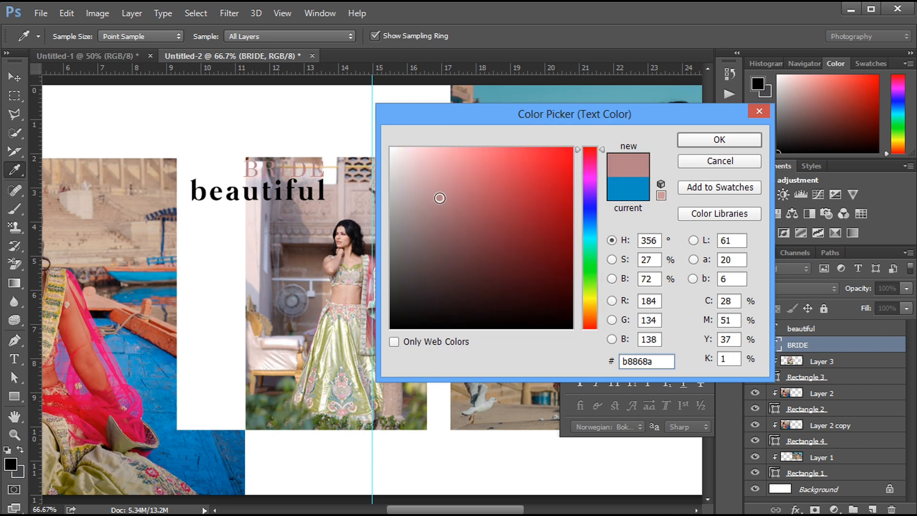
left_click(491, 292)
left_click(529, 278)
left_click(556, 165)
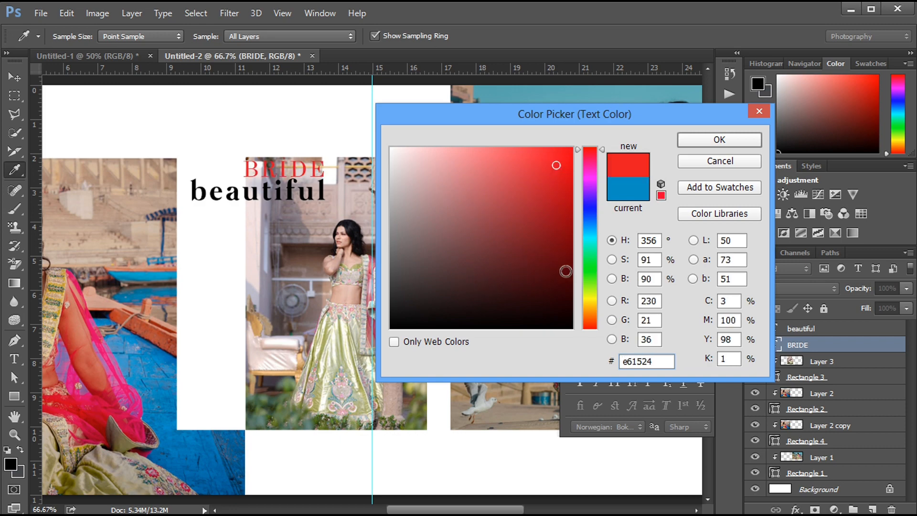
Step: Return the BRIDE text colour to black, #000000
left_click(567, 270)
left_click(474, 309)
left_click(407, 305)
left_click(391, 328)
left_click(397, 271)
left_click(413, 330)
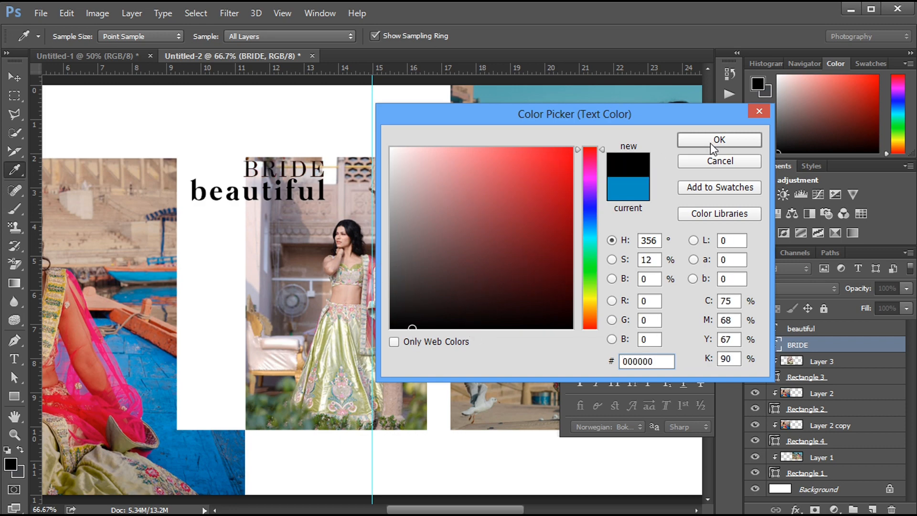
left_click(715, 143)
Step: Make a rectangular selection around the word BRIDE and add a new layer directly above Layer 3
left_click(21, 93)
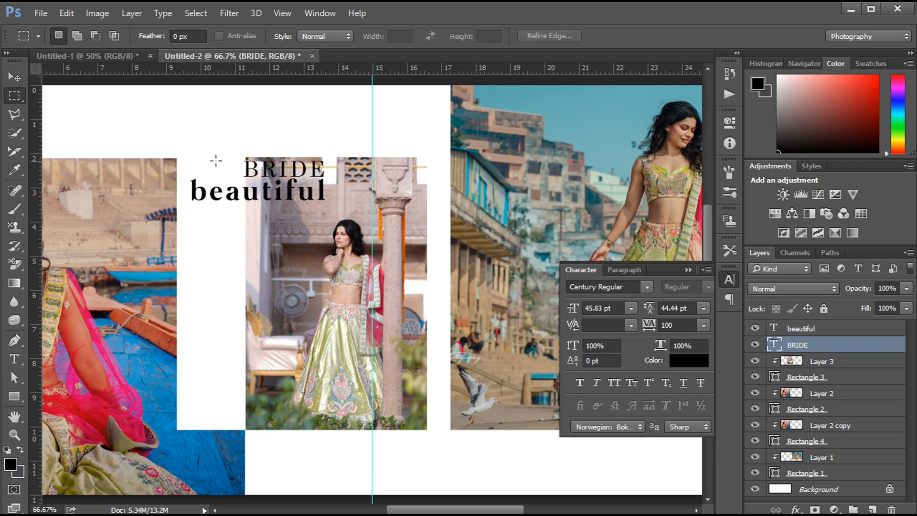
left_click_drag(217, 154, 372, 180)
left_click(826, 362)
left_click(873, 509)
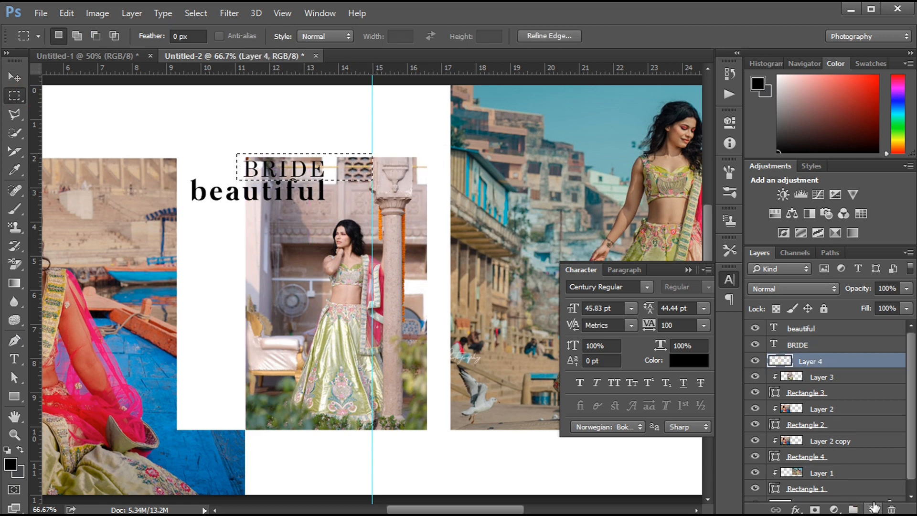
Step: Fill the selection behind BRIDE with a pale white-to-blue radial gradient on Layer 4
left_click(15, 283)
left_click(104, 36)
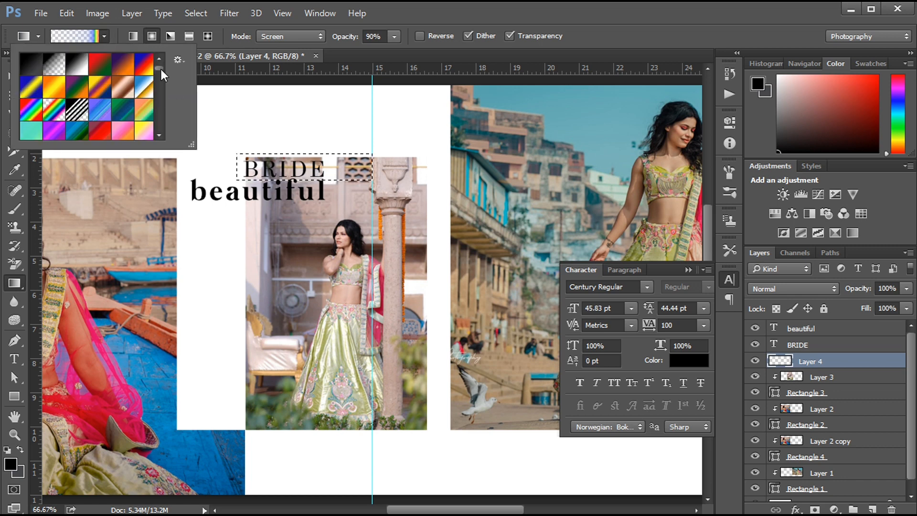
left_click_drag(161, 70, 160, 80)
left_click(78, 77)
left_click(296, 185)
left_click_drag(239, 167, 216, 171)
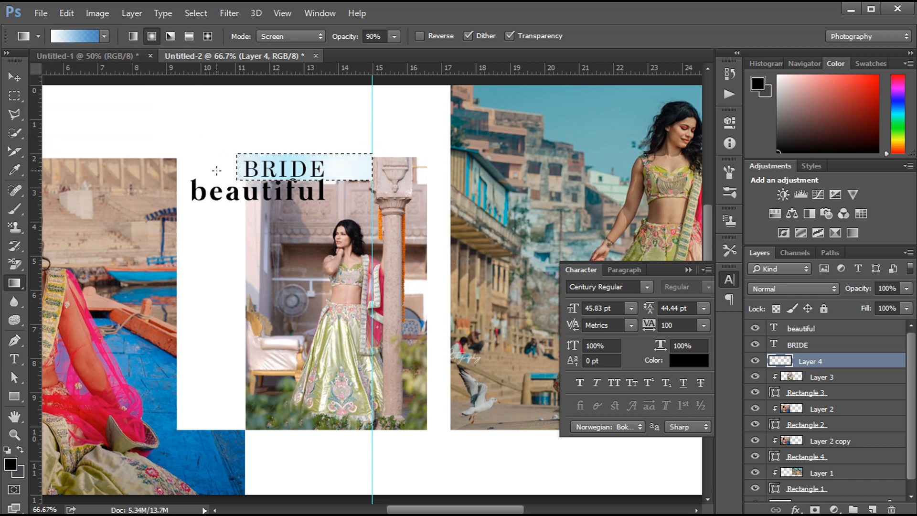
Step: Try the Divide, Screen and Multiply blend modes on Layer 4 and return it to Normal
left_click(812, 288)
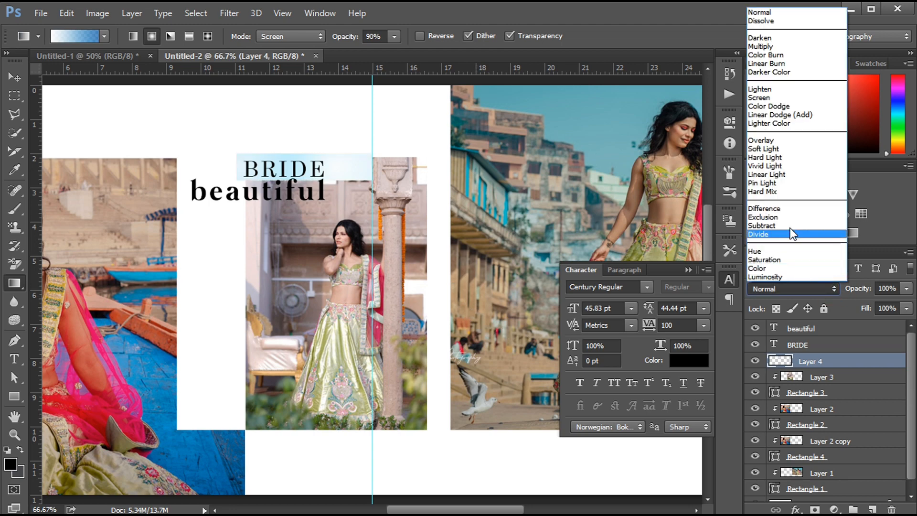
left_click(790, 229)
left_click(793, 289)
left_click(783, 105)
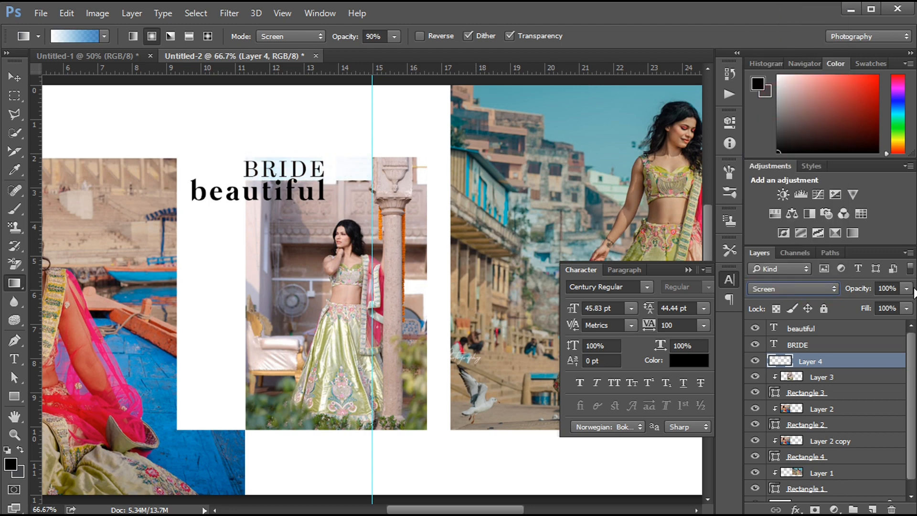
left_click(793, 289)
left_click(784, 46)
left_click(793, 289)
left_click(787, 14)
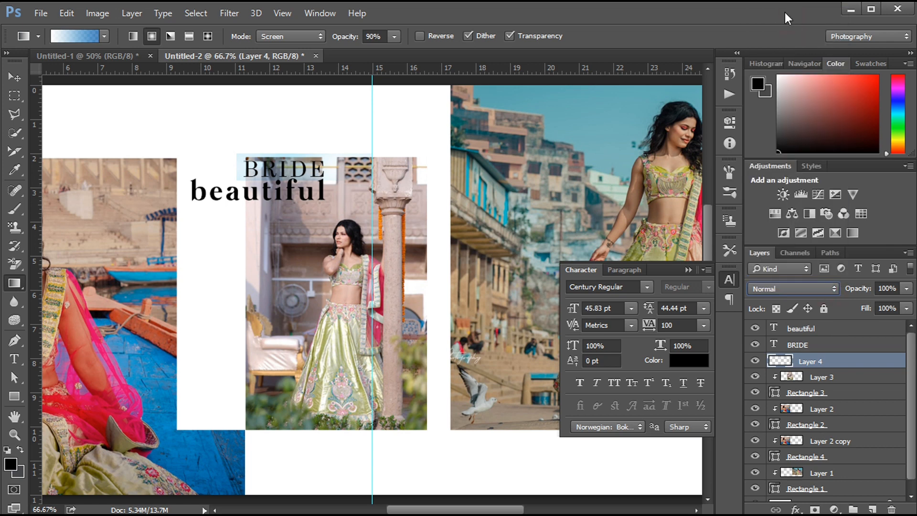
Step: Lower the opacity of Layer 4 to 55%
mouse_move(862, 289)
left_mouse_down()
mouse_move(836, 290)
mouse_move(851, 290)
left_mouse_up()
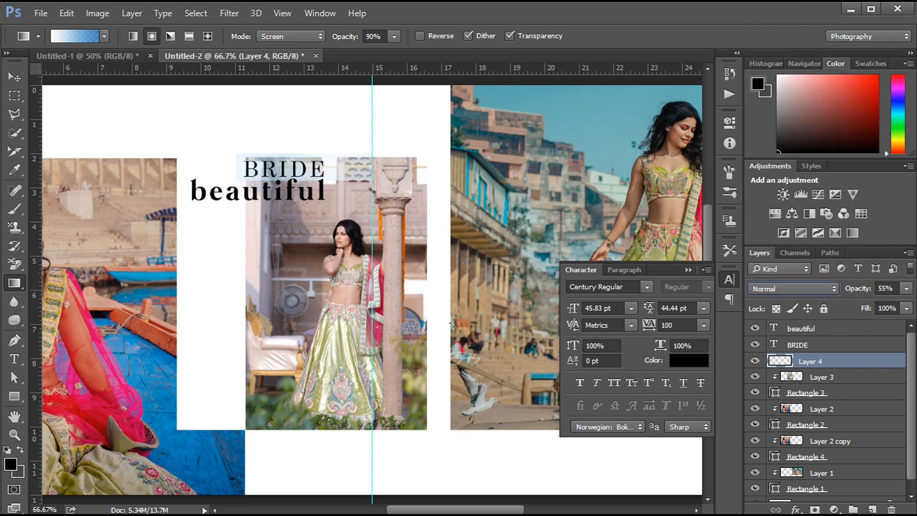
Step: Shrink the middle photo on Layer 3 further and shift it slightly down and right inside its frame
left_click(15, 76)
left_click(313, 249)
key("ctrl+t")
left_click_drag(175, 462, 195, 434)
mouse_move(336, 310)
left_mouse_down()
mouse_move(345, 346)
mouse_move(343, 323)
left_mouse_up()
key("Return")
Step: Copy the 12TH JAN 2023 badge from Untitled-1, shrink it to 15.51 pt text and place it below the end of beautiful
left_click(108, 58)
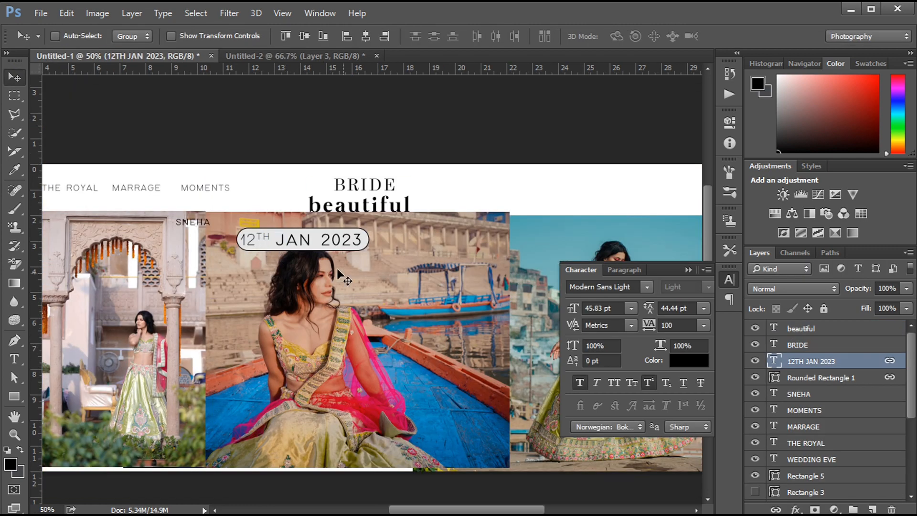
left_click_drag(339, 276, 298, 239)
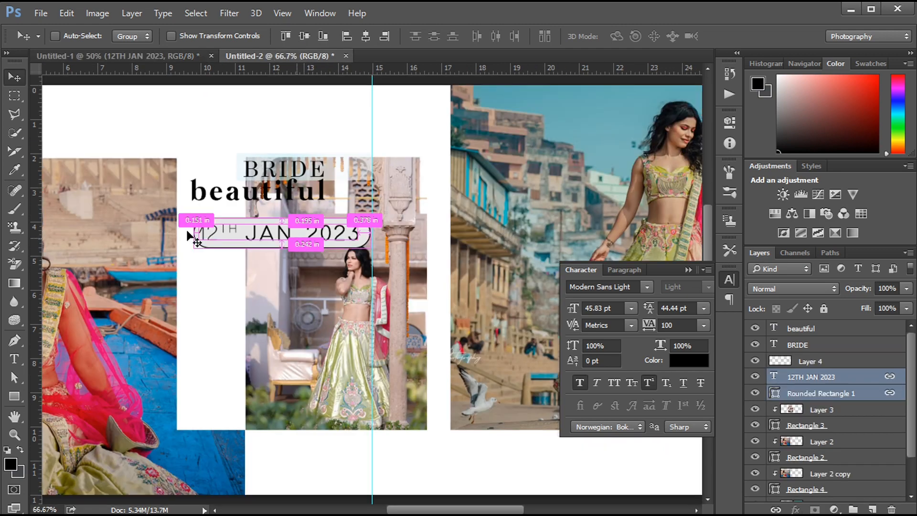
key("ctrl+t")
left_click_drag(195, 218, 298, 213)
key("Return")
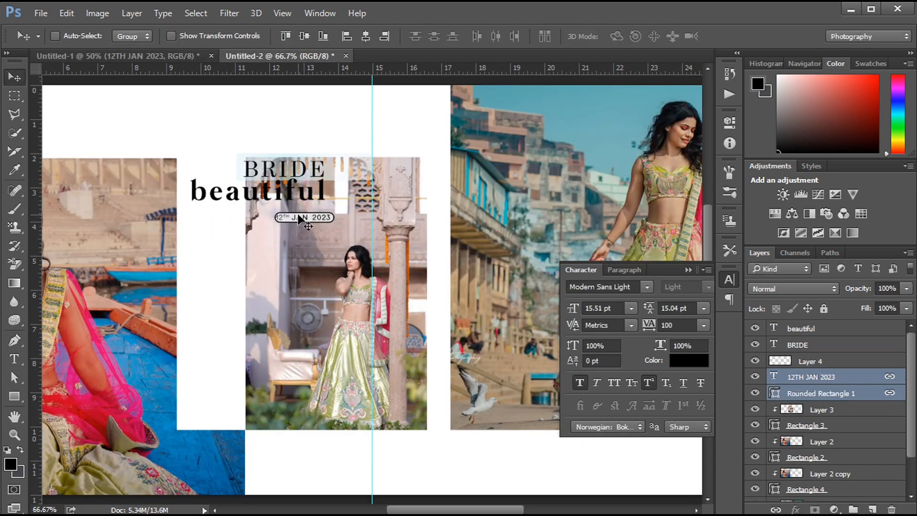
Step: Copy the bride's name text from Untitled-1 and place it below the start of beautiful, level with the date badge
left_click(162, 52)
left_click(188, 230, "ctrl")
left_click_drag(189, 230, 209, 232)
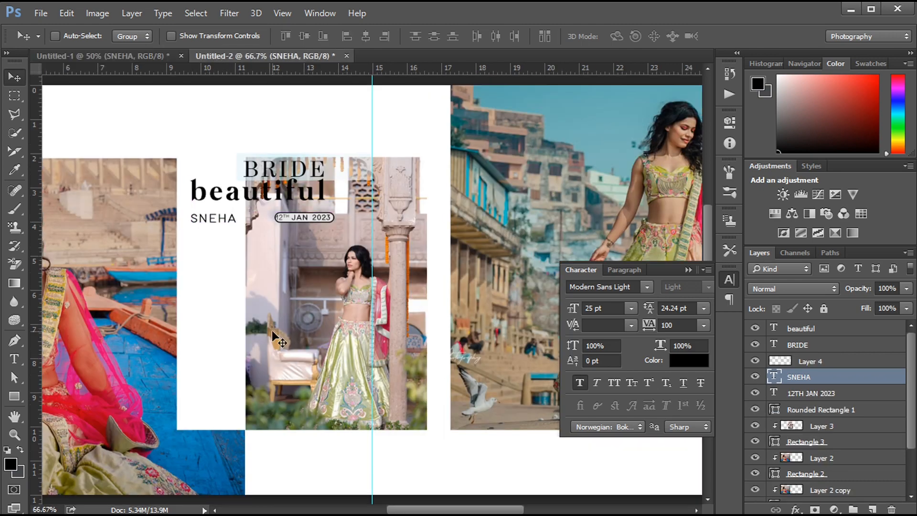
key("ctrl+minus")
key("ctrl+minus")
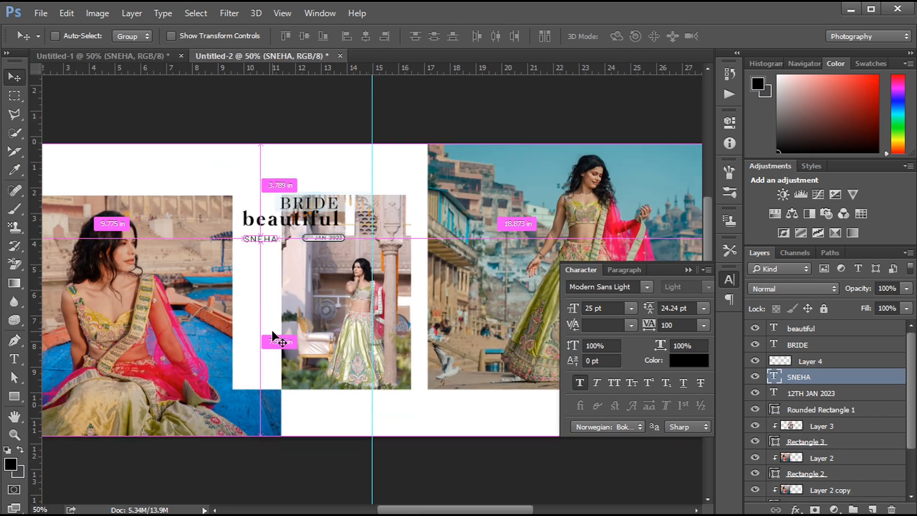
Step: Try a dark olive colour, 3f4131, on the beautiful text
key("ctrl+plus")
left_click(815, 331)
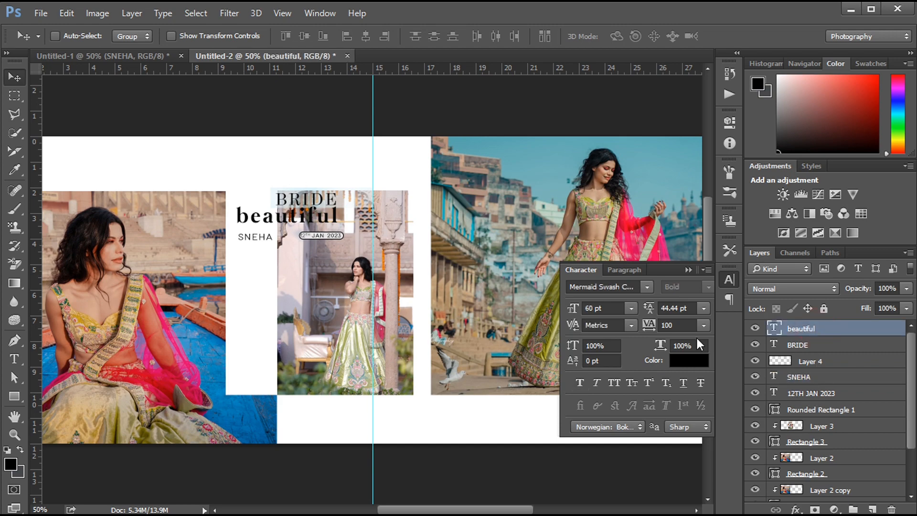
left_click(689, 359)
left_click(359, 337)
left_click(428, 255)
left_click(432, 285)
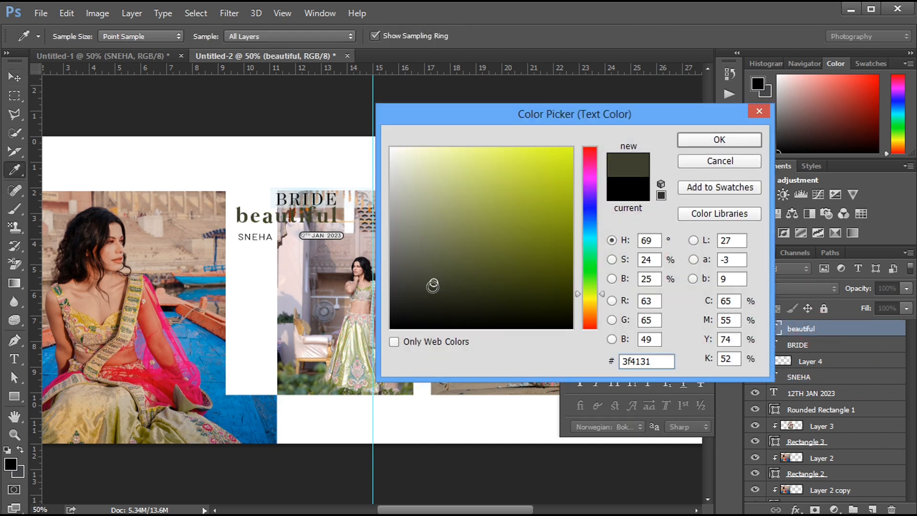
left_click(720, 140)
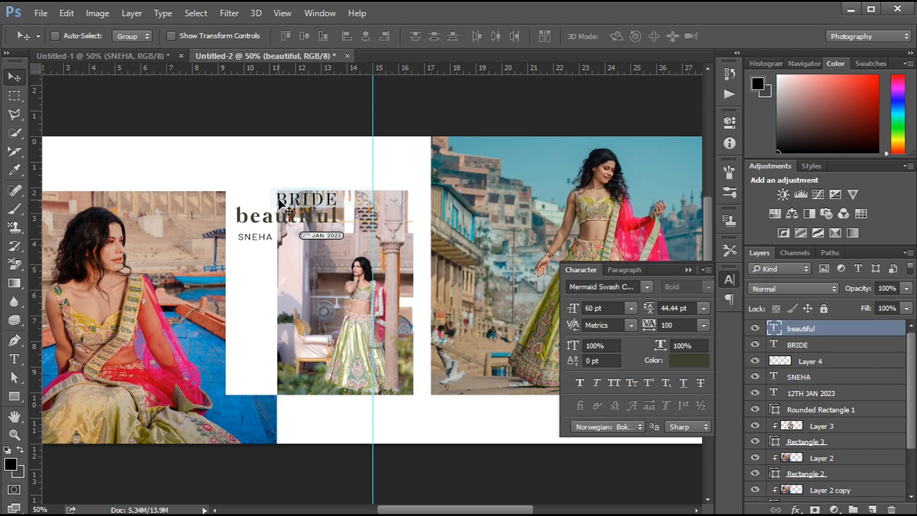
Step: Recolour the beautiful text dark navy blue, 130b54
left_click(690, 360)
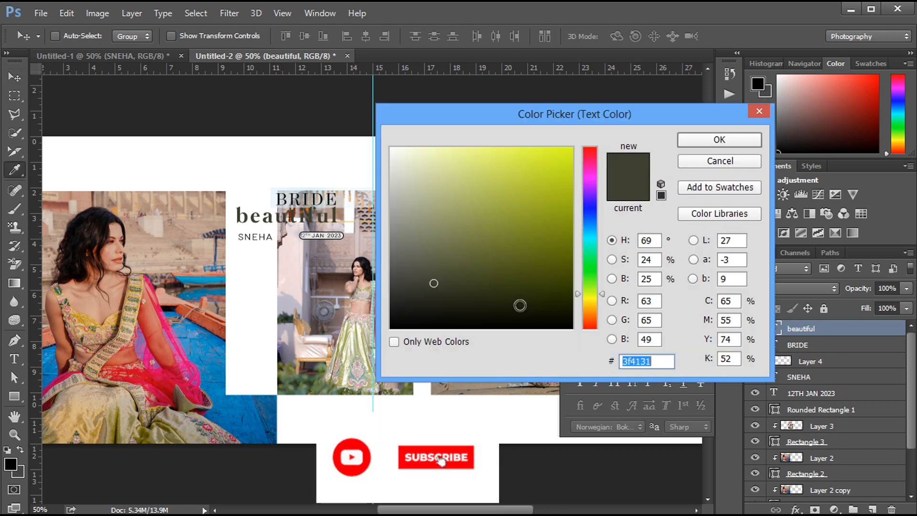
left_click(591, 204)
left_click_drag(515, 306, 549, 267)
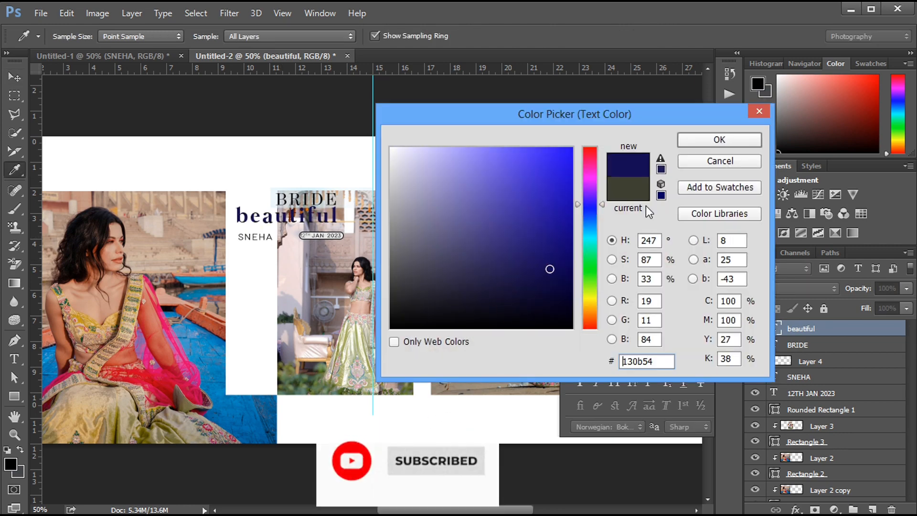
left_click(704, 141)
Step: Recolour the BRIDE text a very dark navy blue, 0c053c
left_click(807, 348)
left_click(689, 359)
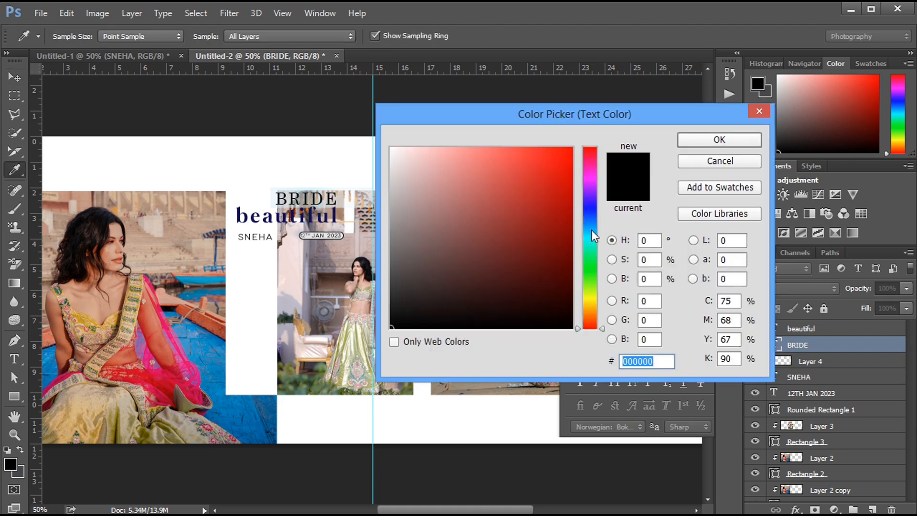
left_click(590, 205)
left_click(557, 283)
left_click(721, 142)
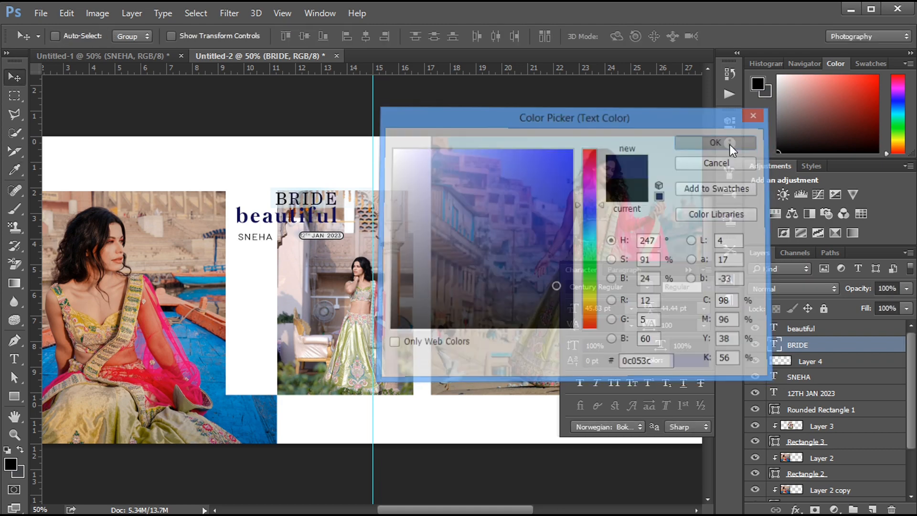
Step: Shift the 12TH JAN 2023 badge slightly left and down below the beautiful text
left_click_drag(315, 239, 329, 244)
left_click(334, 240, "ctrl")
left_click_drag(311, 241, 311, 237)
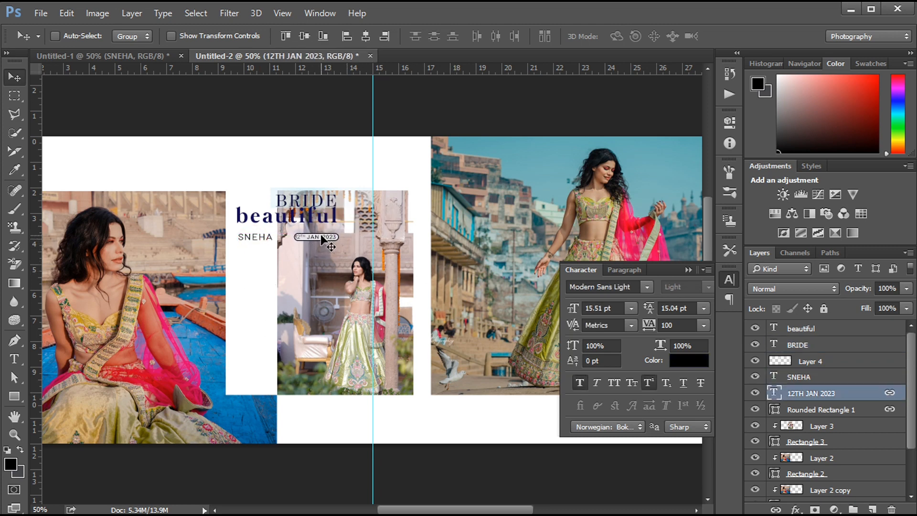
Step: Delete Layer 4, the faded patch behind the title on the middle photo
key("ctrl+minus")
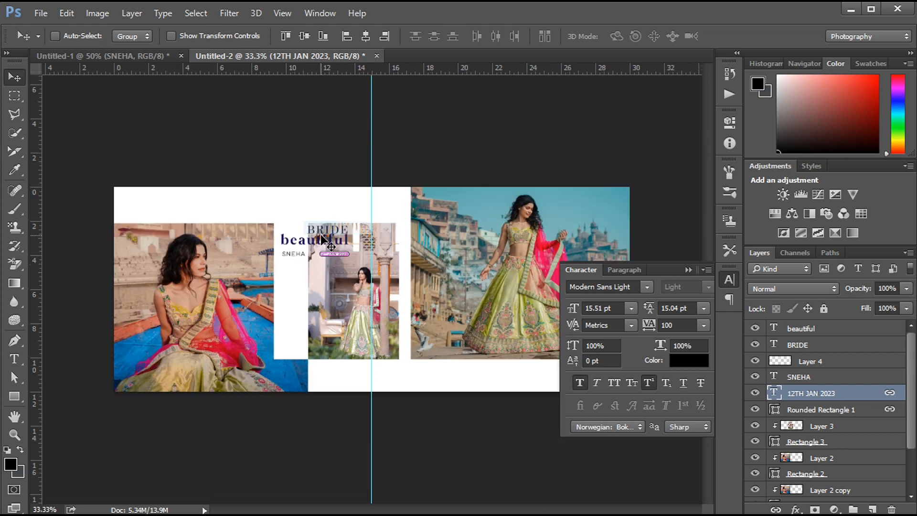
left_click(689, 271)
left_click(801, 362)
key("Delete")
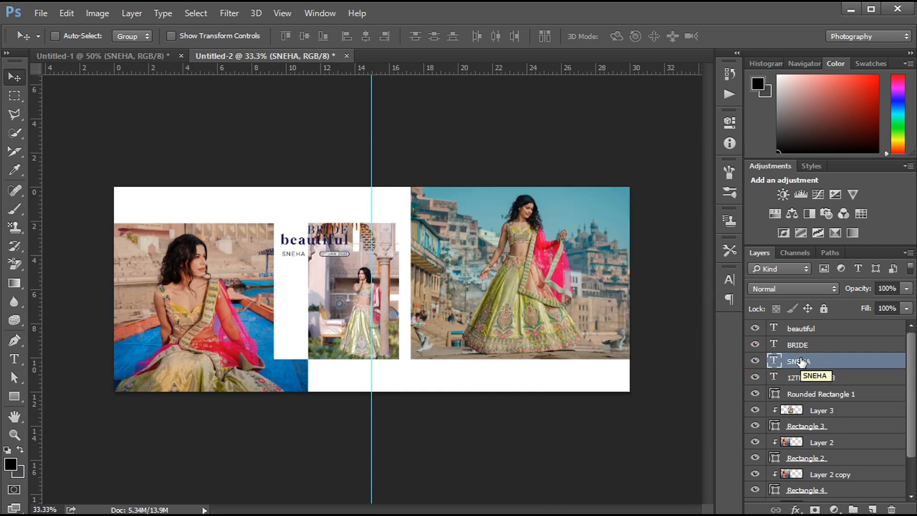
Step: Draw a rectangle of about 543 × 102 px behind the BRIDE beautiful title, across the upper middle photo, and fill it white
left_click(14, 396)
left_click(130, 36)
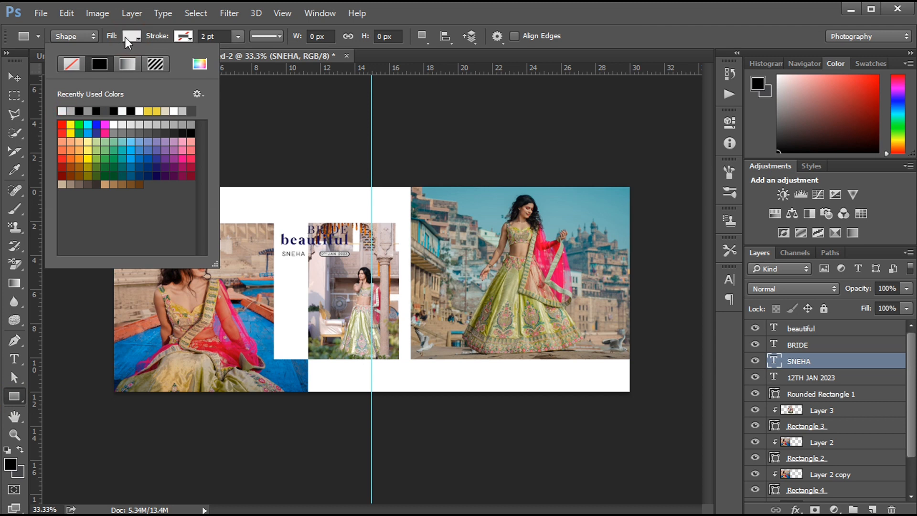
left_click(126, 37)
left_click_drag(274, 223, 407, 245)
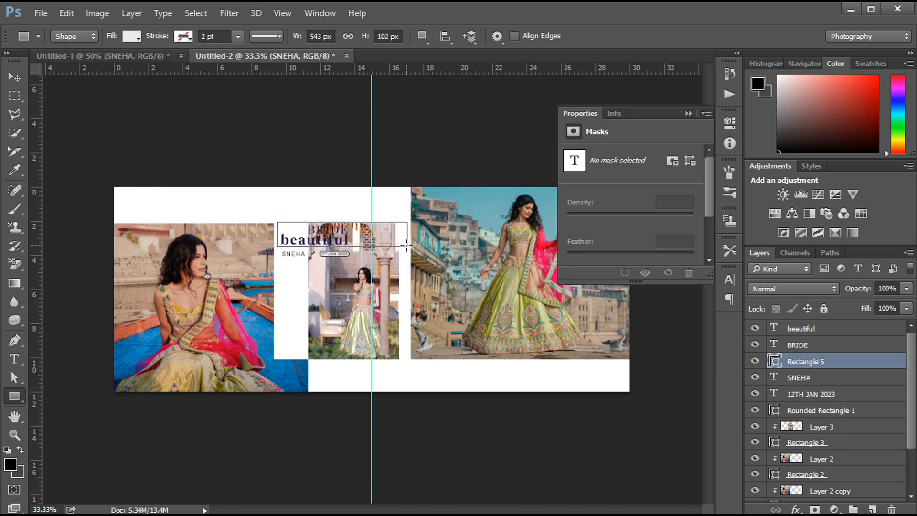
left_click(574, 200)
left_click(661, 276)
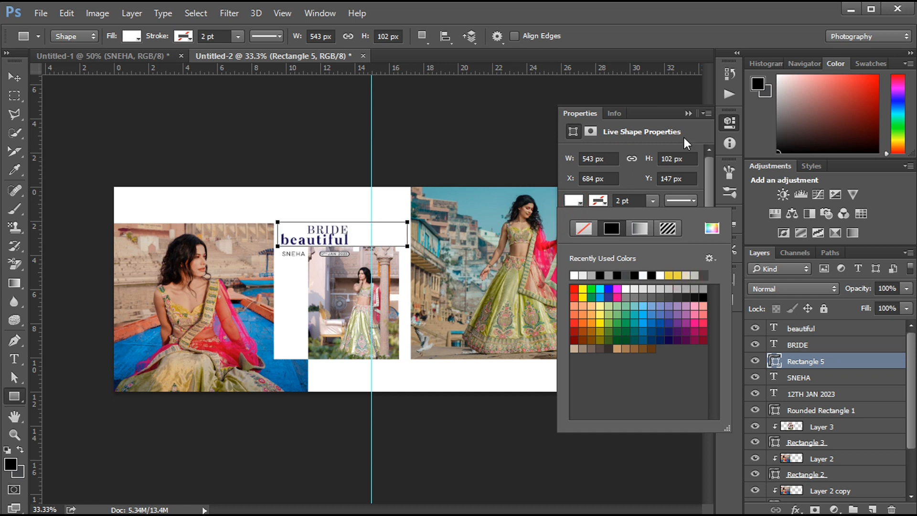
left_click(689, 113)
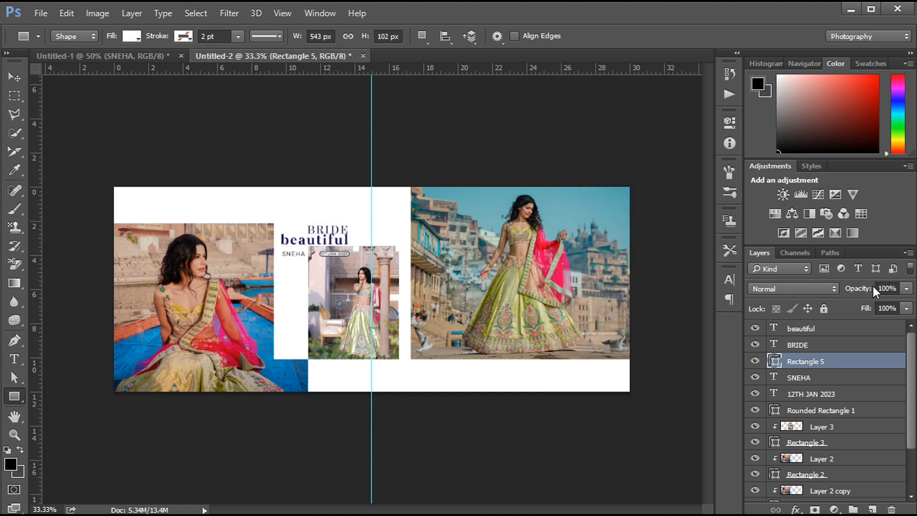
Step: Lower the opacity of the white rectangle behind the title to 61% and set its blend mode to Screen
left_click_drag(873, 288, 857, 289)
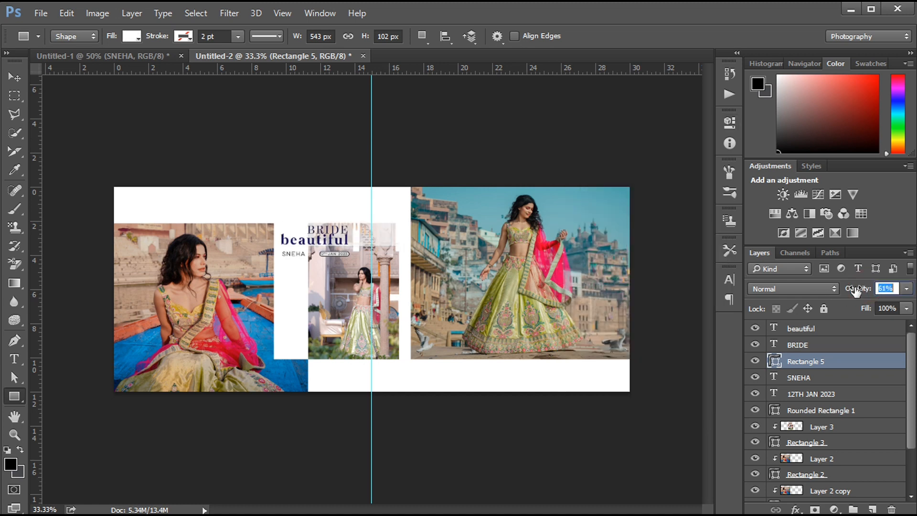
left_click(776, 289)
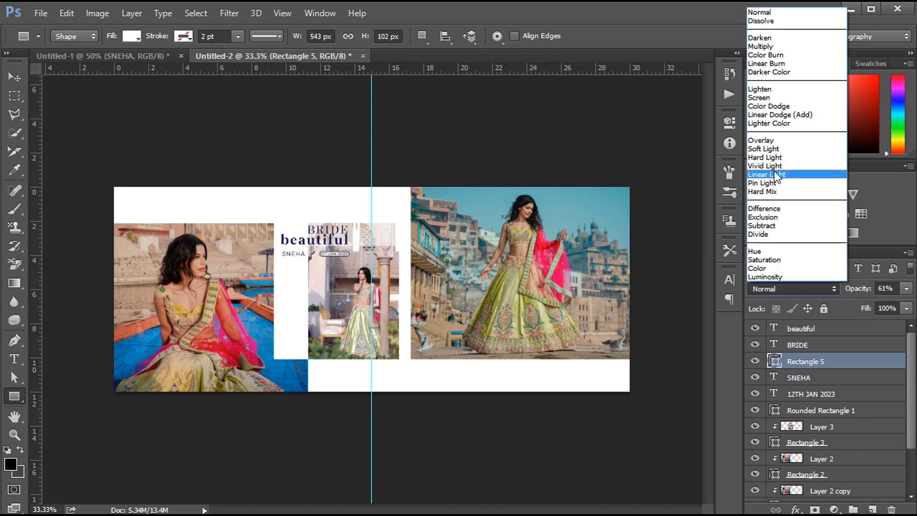
left_click(767, 150)
left_click(778, 289)
left_click(768, 102)
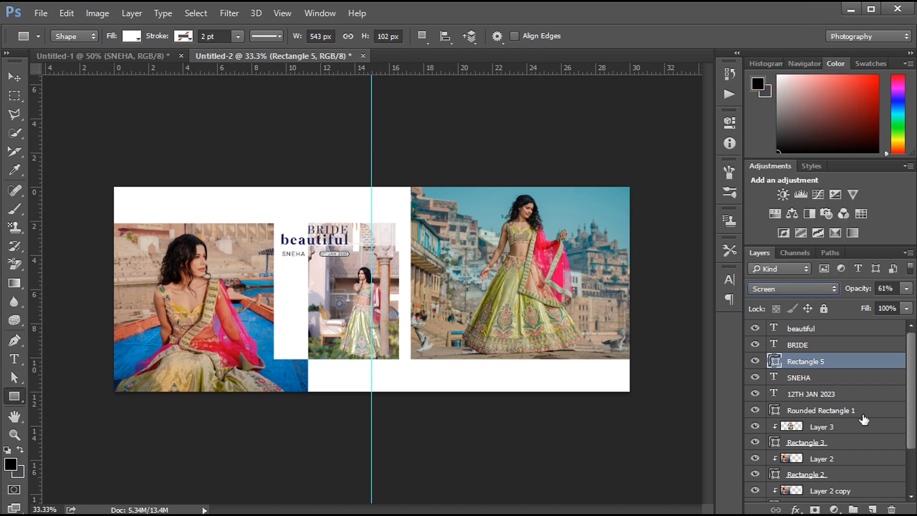
Step: Nudge the BRIDE text slightly up above the beautiful text
key("ctrl+plus")
key("ctrl+plus")
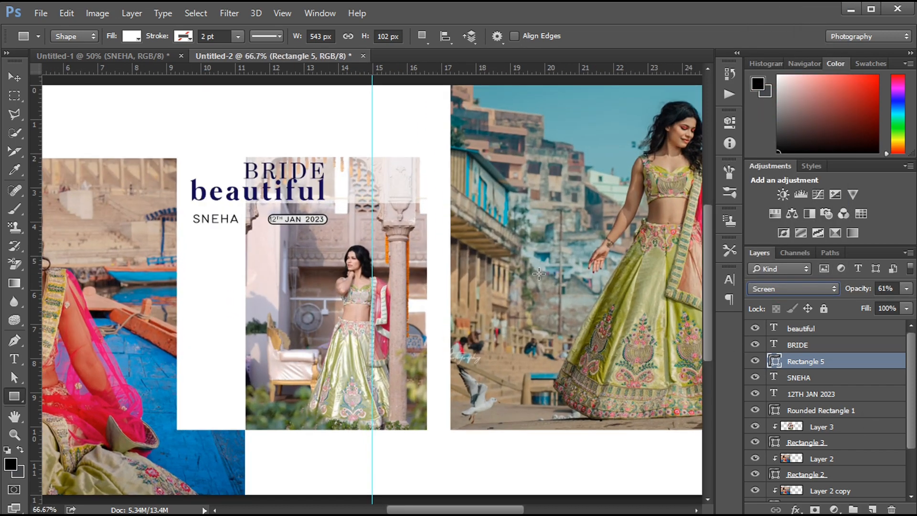
left_click(811, 345)
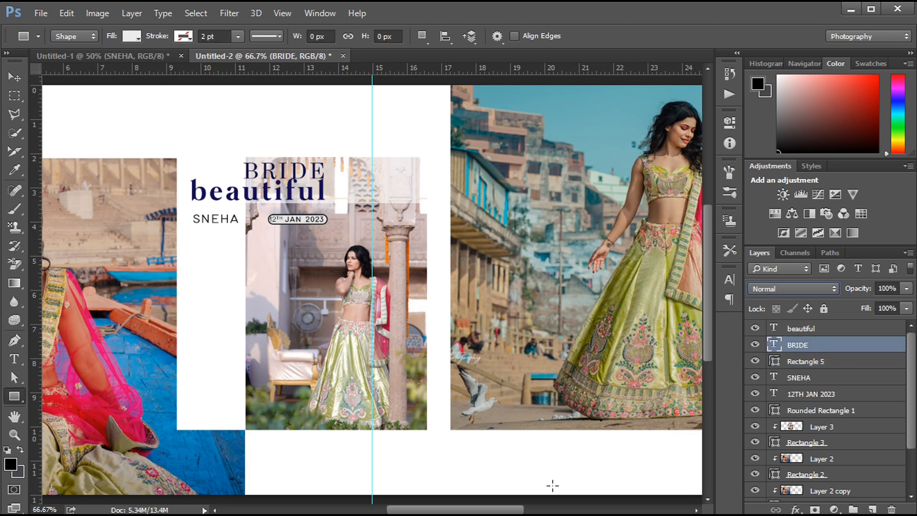
key("v")
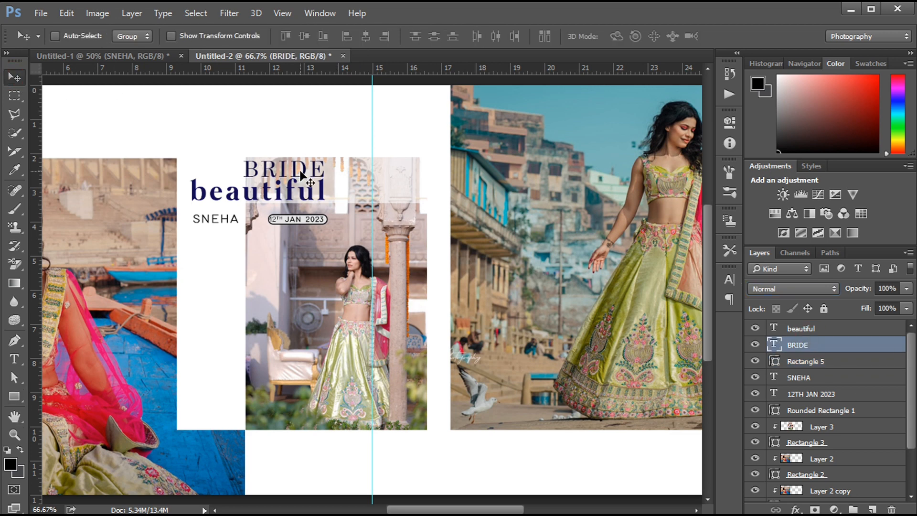
key("ctrl+minus")
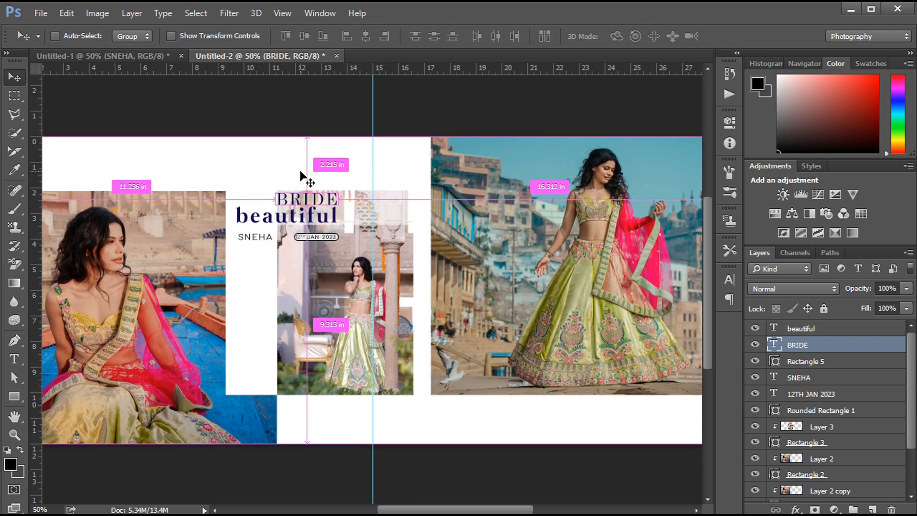
Step: Copy the framed WEDDING EVE, THE ROYAL, MARRAGE and MOMENTS texts from Untitled-1 and place them in a row above the left photo
key("ctrl+minus")
left_click(126, 56)
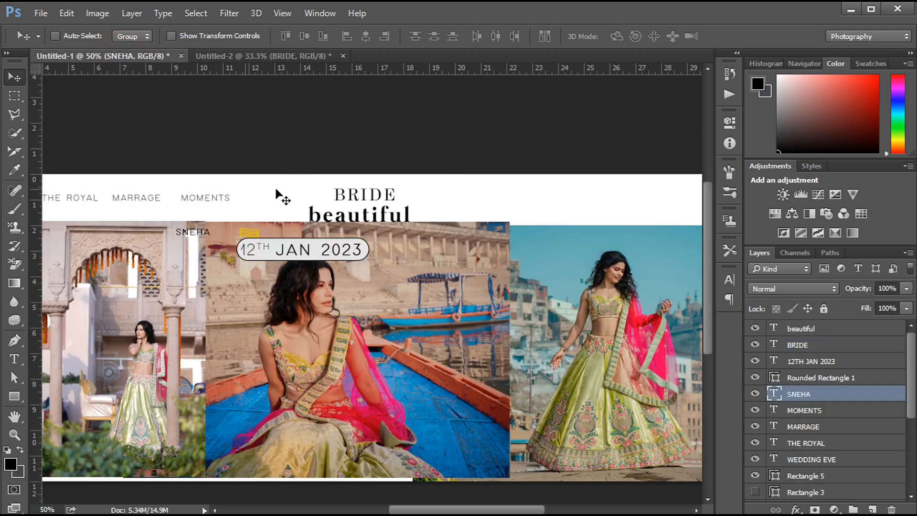
left_click_drag(130, 200, 244, 205)
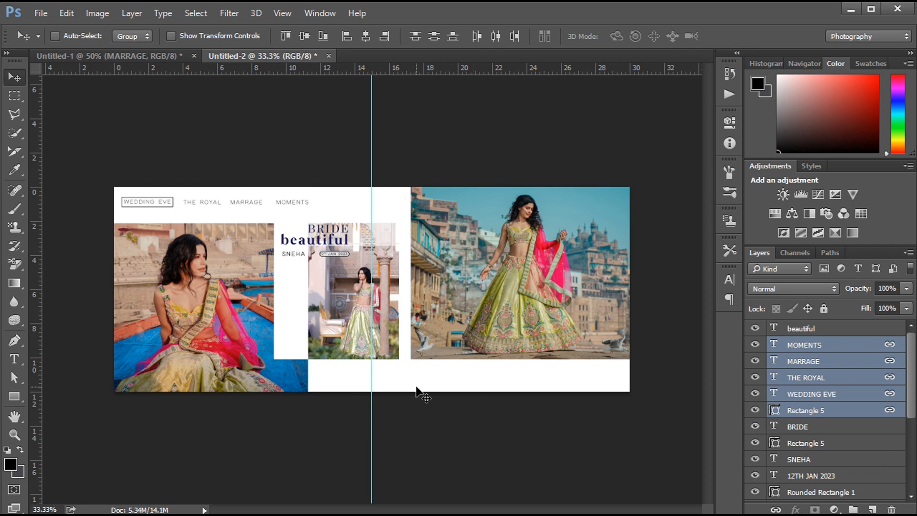
Step: Draw a rectangle of about 1155 × 153 px directly above the Background layer, overhanging the lower page edge beneath the right photos
scroll(825, 473, "down", 2)
left_click(806, 407)
left_click_drag(911, 400, 910, 457)
left_click(827, 495)
key("u")
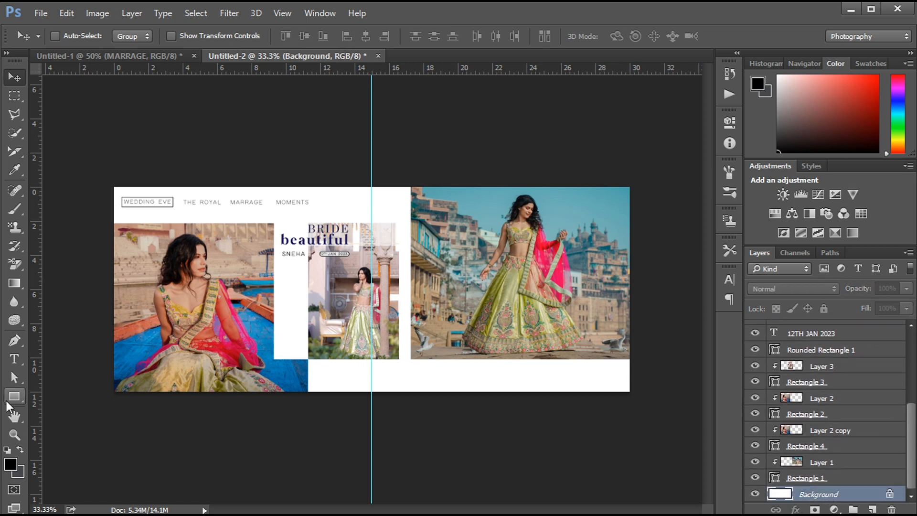
left_click_drag(334, 381, 610, 417)
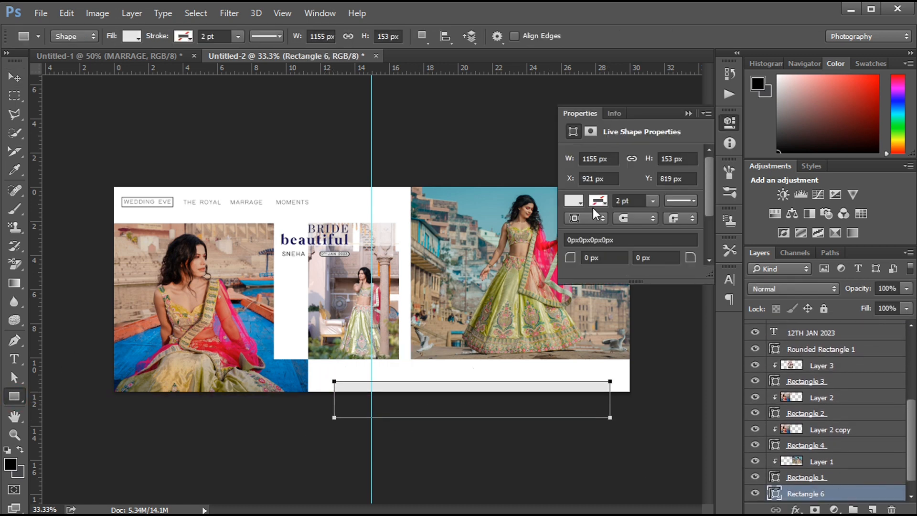
Step: Fill the lower rectangle with the blue sampled from the boat in the left photo
left_click(573, 201)
left_click(712, 228)
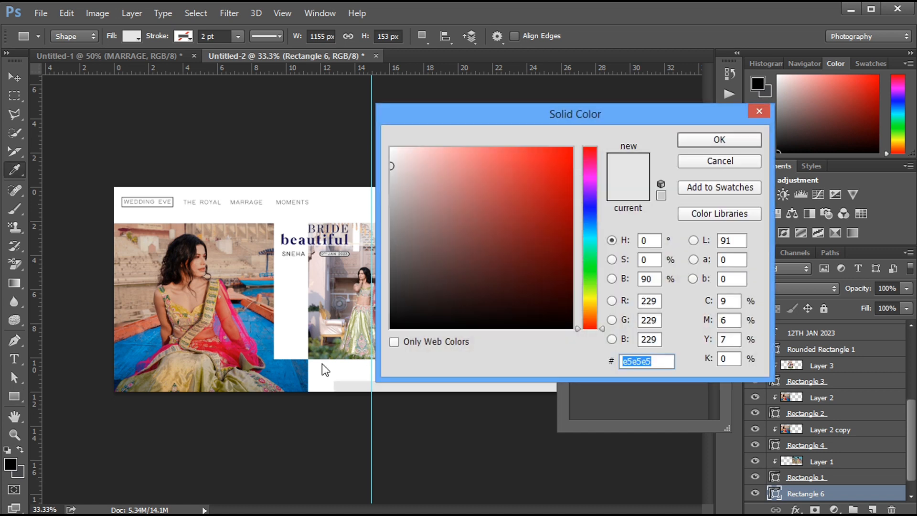
left_click(295, 370)
left_click(720, 139)
left_click(689, 113)
key("Return")
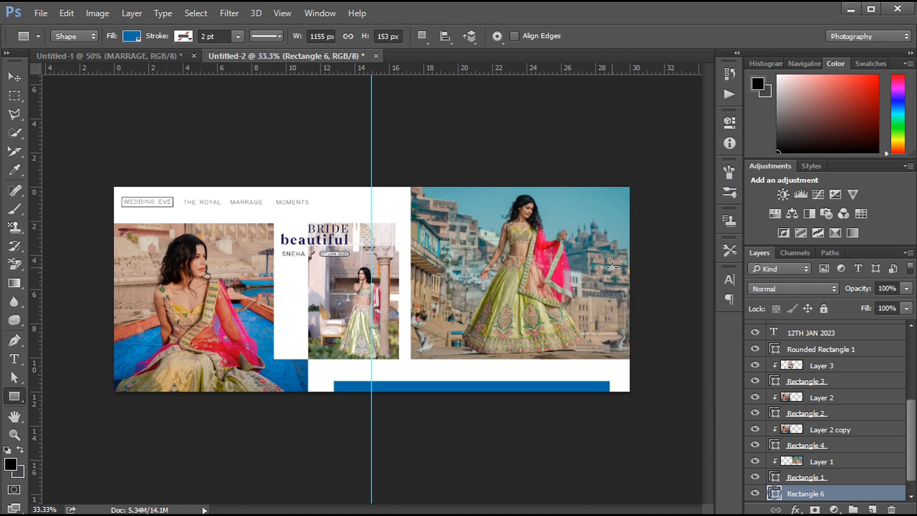
Step: Duplicate the WEDDING EVE text layer and unlink the copy from the original text and its frame
key("v")
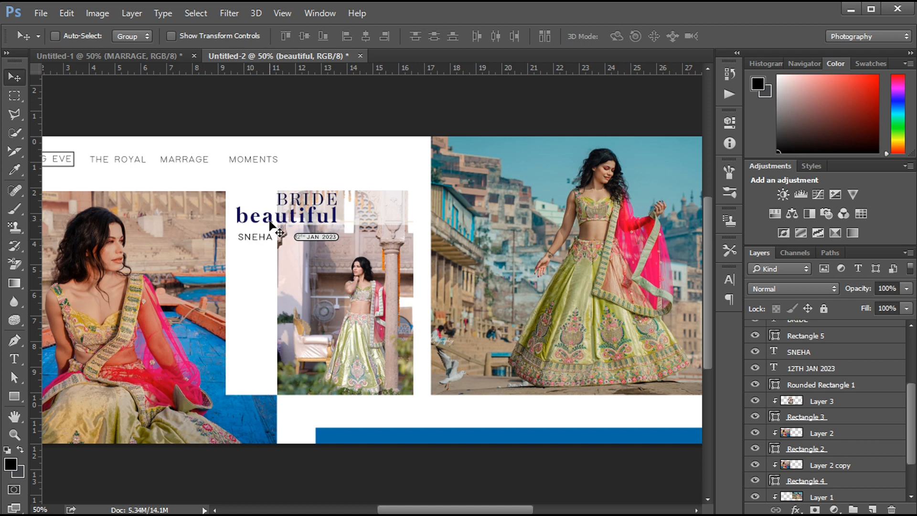
left_click(60, 159, "ctrl")
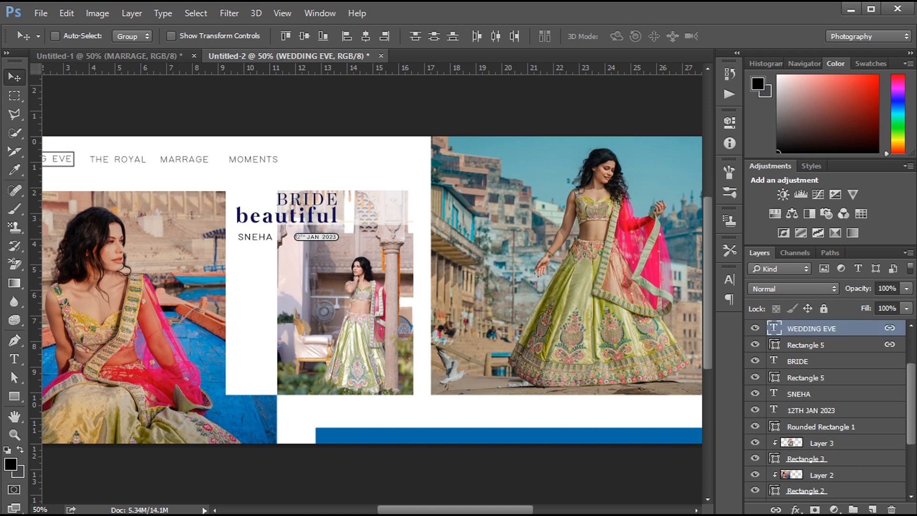
key("ctrl+j")
left_click(895, 333, "ctrl")
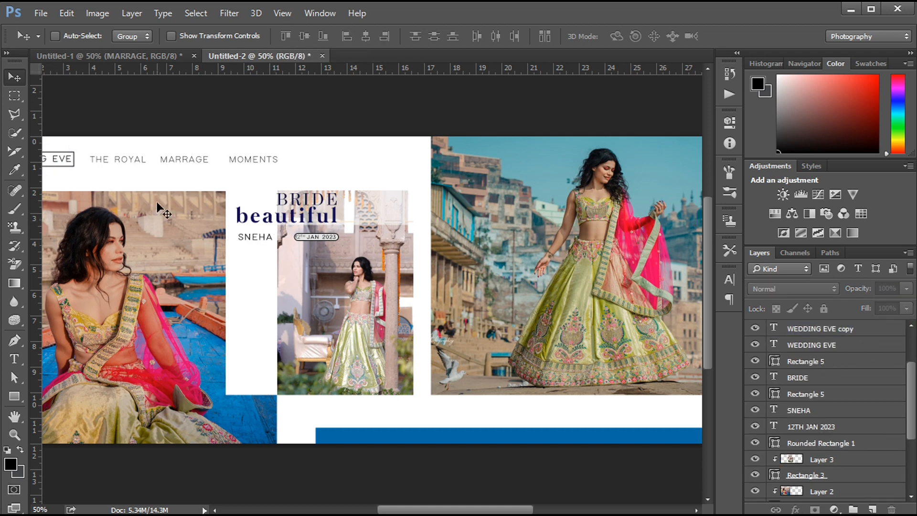
left_click(57, 161)
left_click(437, 204)
left_click(889, 331)
left_click(889, 330, "ctrl")
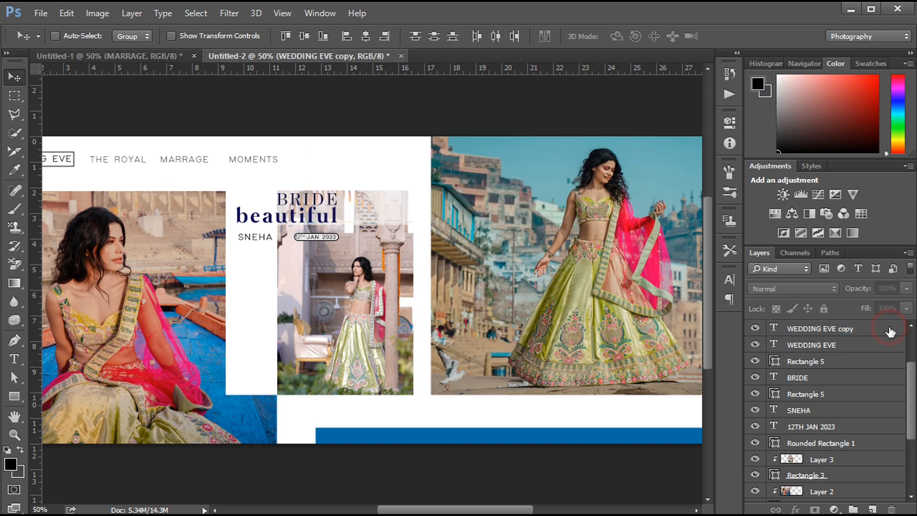
left_click(889, 331, "ctrl")
right_click(889, 333)
left_click(651, 279)
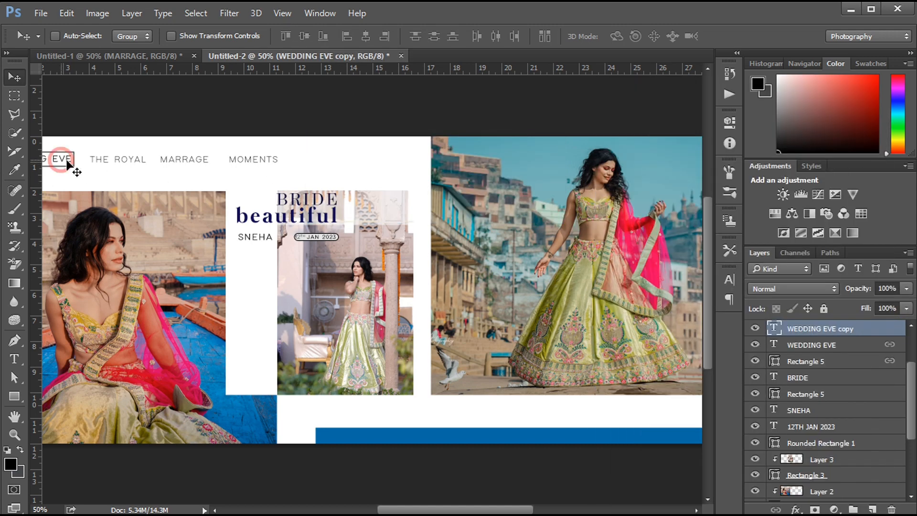
Step: Move the WEDDING EVE copy below the bride's name, beside the middle photo, and shrink it to fit the white gap
left_click_drag(72, 168, 252, 277)
key("ctrl+t")
key("Return")
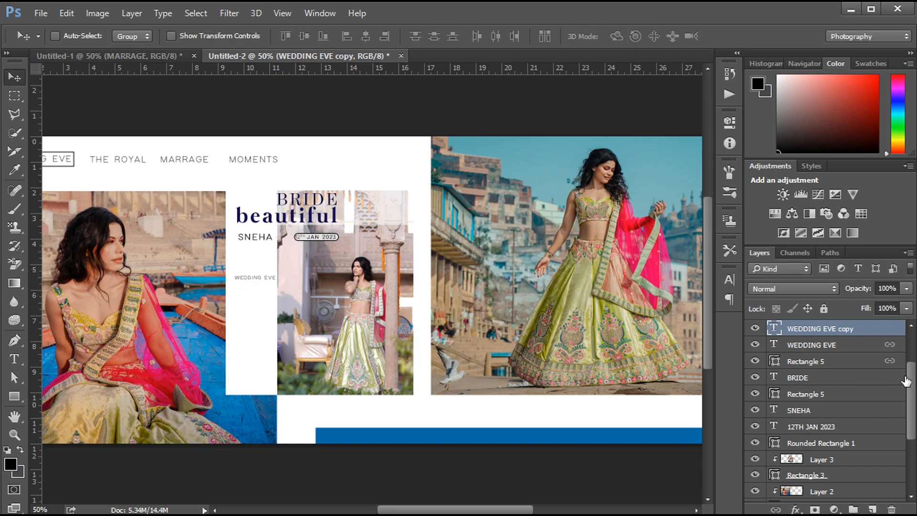
Step: Place the beautiful layer directly above BRIDE and move the title, its backing rectangle, the name and the date badge together slightly down and right
scroll(907, 380, "up", 3)
left_click_drag(809, 328, 807, 433)
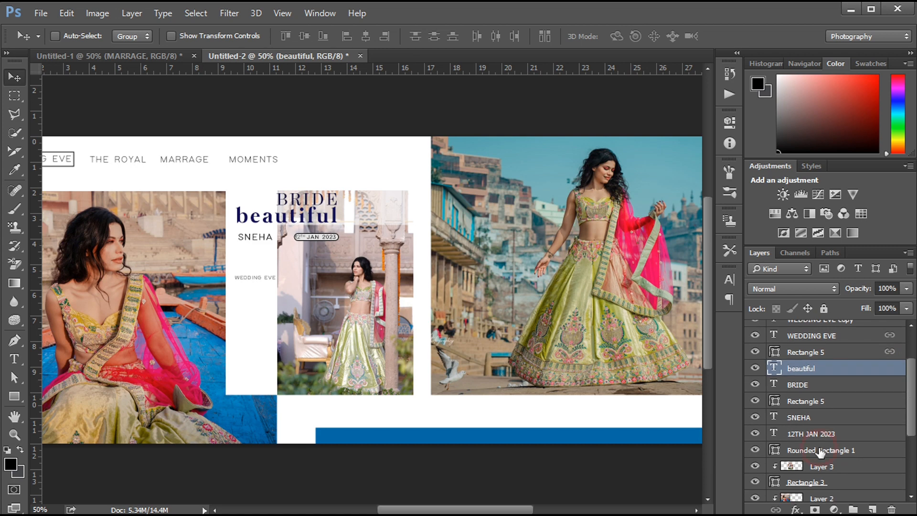
left_click(821, 452, "shift")
left_click_drag(288, 204, 294, 228)
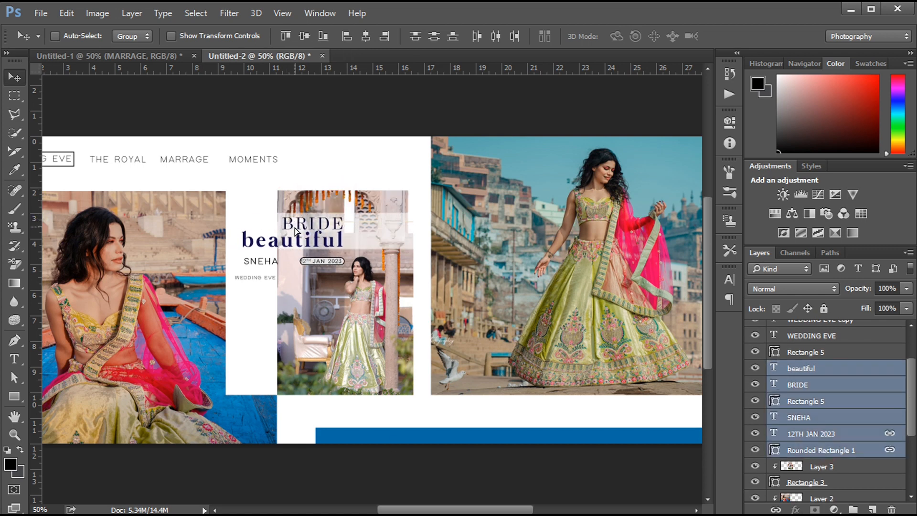
Step: Nudge the selected title, backing rectangle, name and date badge left until BRIDE starts at the middle photo's left edge
key("Left")
key("Left")
key("Left")
key("Left")
key("Left")
key("Left")
key("Left")
key("Left")
key("Left")
key("Left")
key("Left")
key("Left")
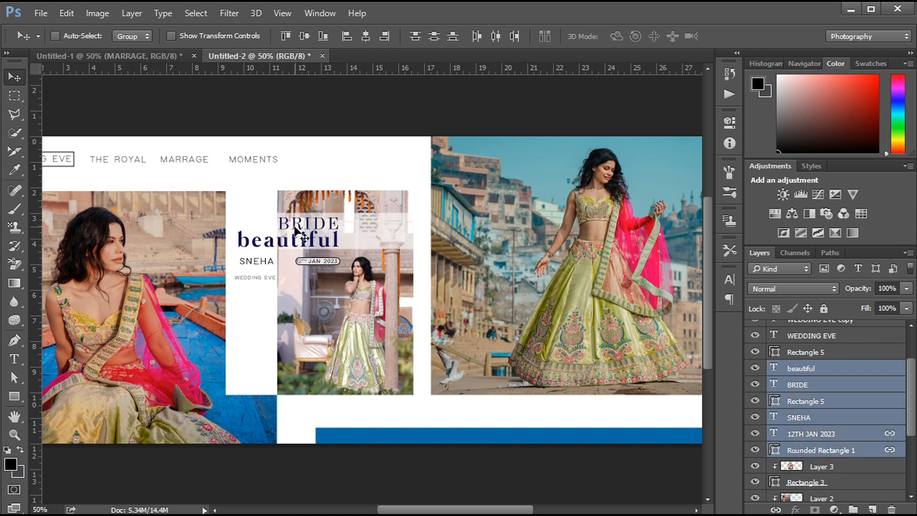
Step: Recolor the letters "utiful" in the word beautiful with the gold sampled from the bride's skirt in the left photo
double_click(775, 368)
left_click_drag(277, 239, 346, 238)
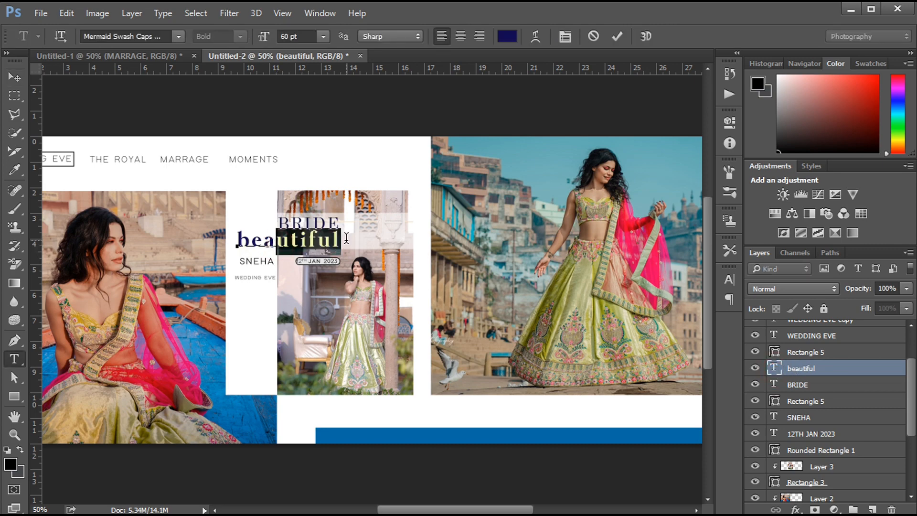
left_click(730, 279)
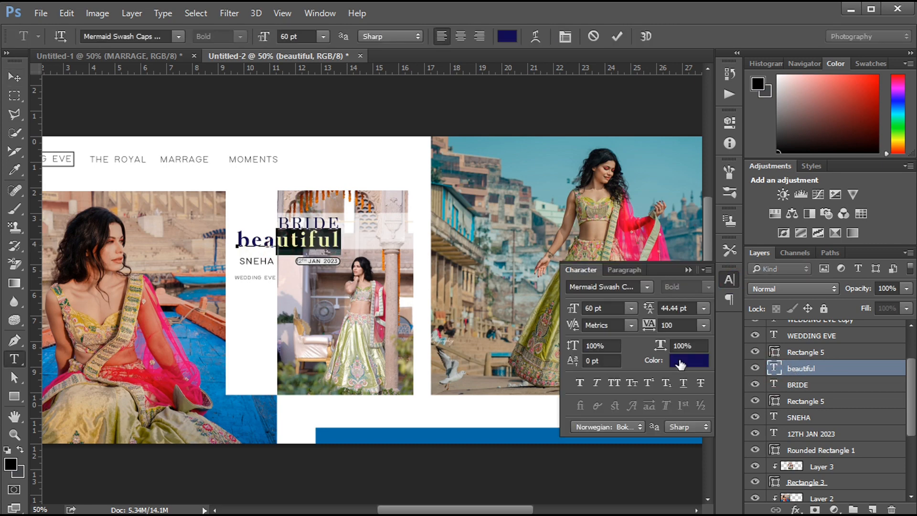
left_click(682, 358)
left_click(114, 423)
left_click(702, 141)
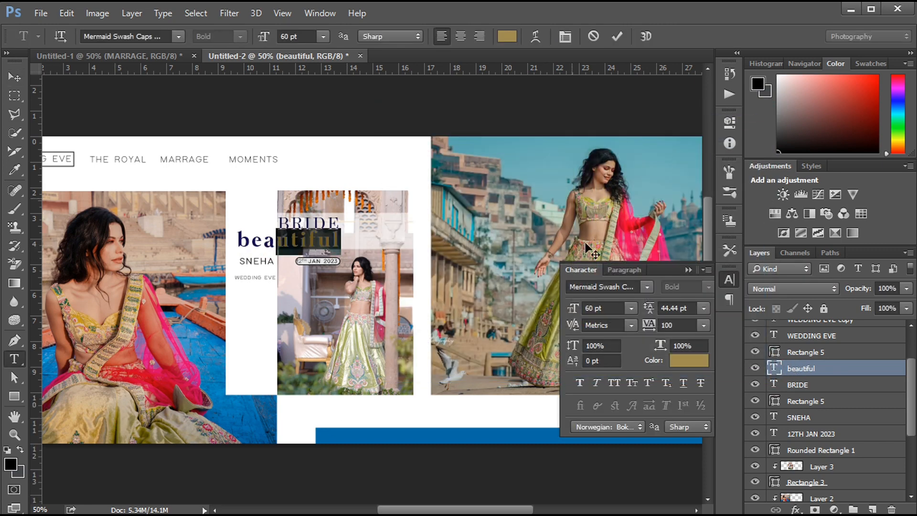
key("ctrl+Return")
key("v")
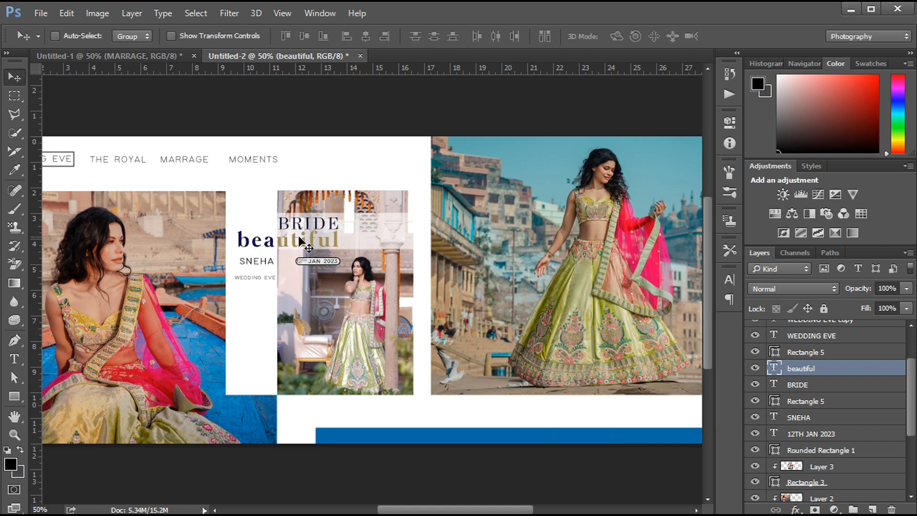
Step: Set the beautiful text's horizontal scale to 89% and shift the word slightly right to sit under BRIDE
left_click(730, 279)
left_click_drag(662, 349, 655, 350)
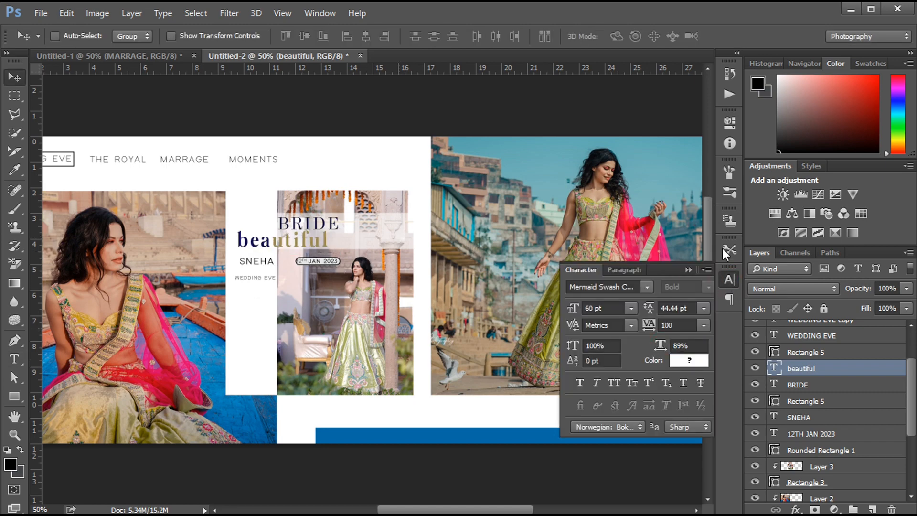
left_click(729, 279)
key("Right")
key("shift+Right")
key("shift+Right")
key("Right")
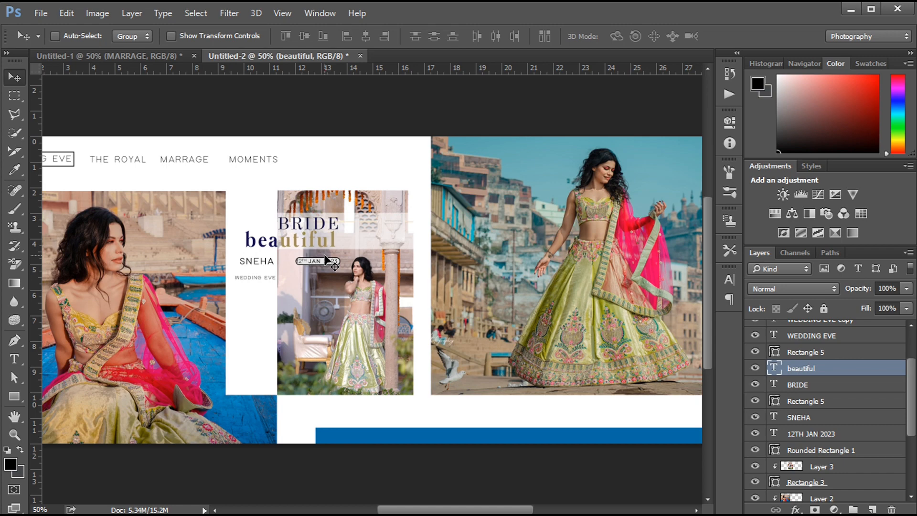
key("Left")
key("Left")
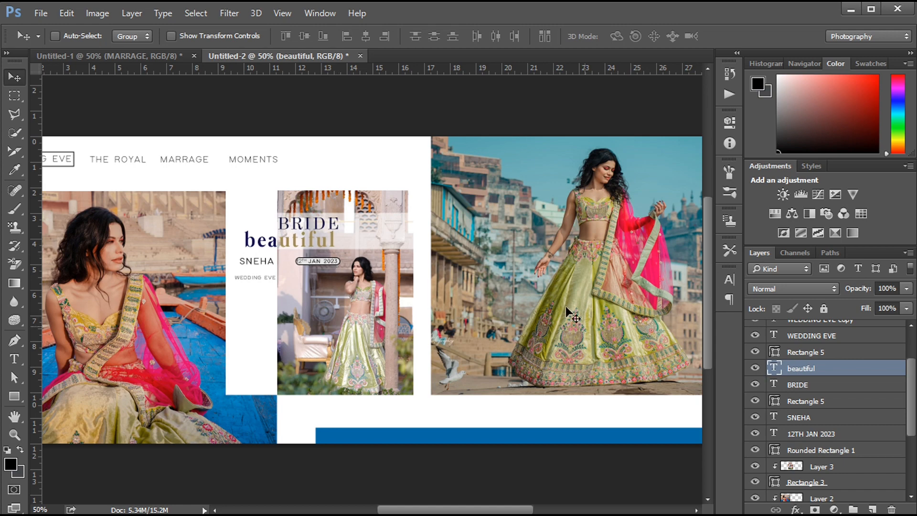
left_click(730, 279)
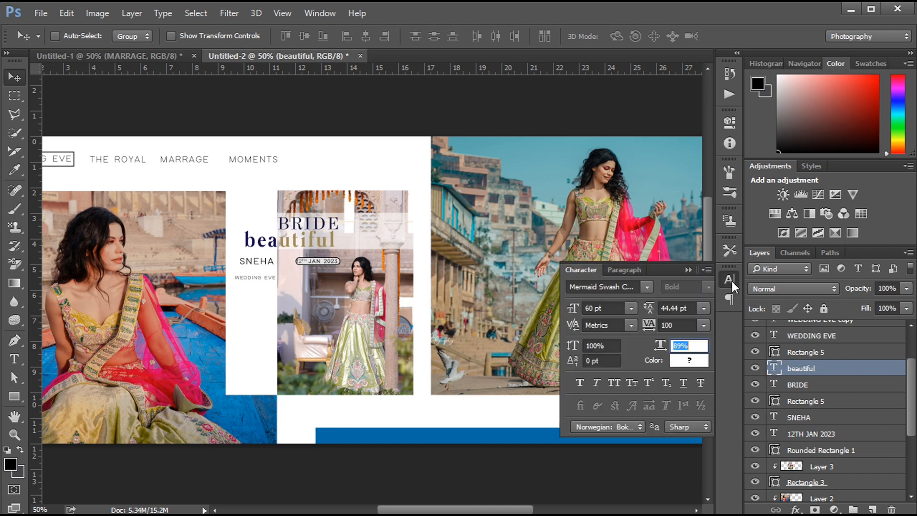
left_click(690, 360)
key("Escape")
left_click(690, 271)
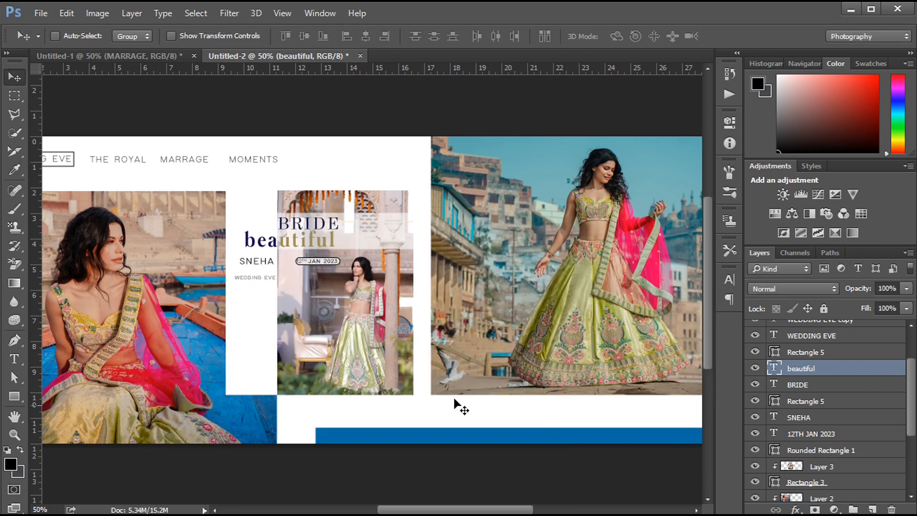
key("ctrl+minus")
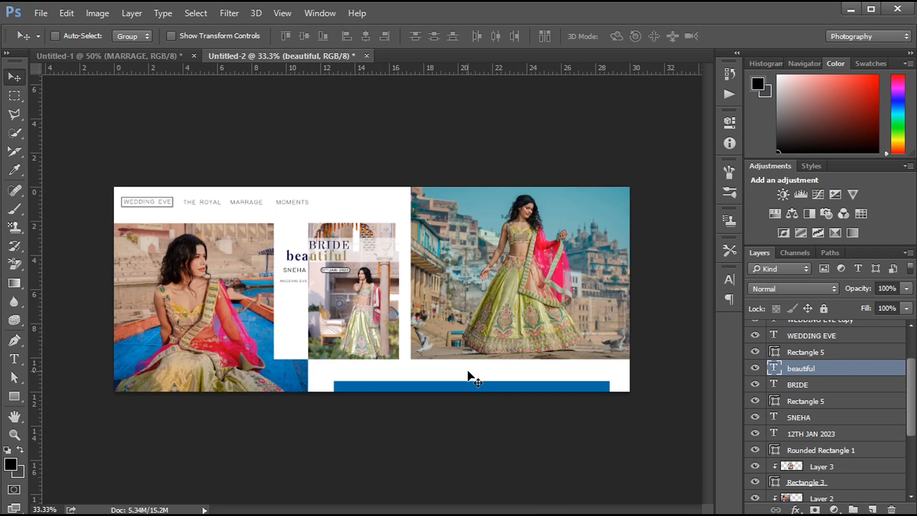